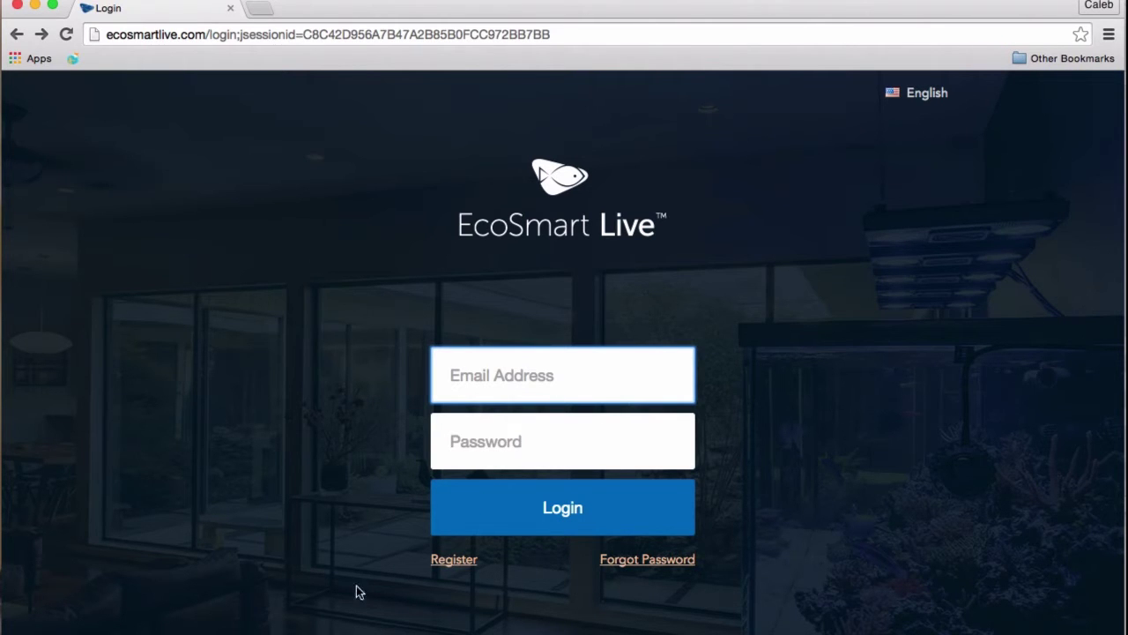
Open the customer registration form and examine the fields needed to create an account
click(449, 564)
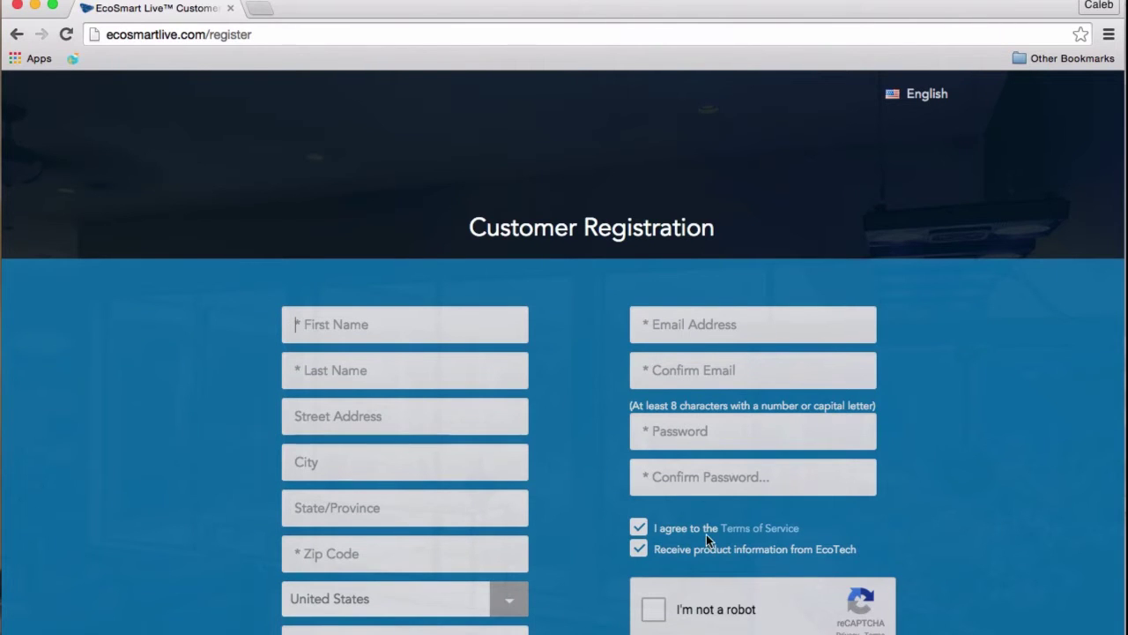
scroll(706, 535, down, 2)
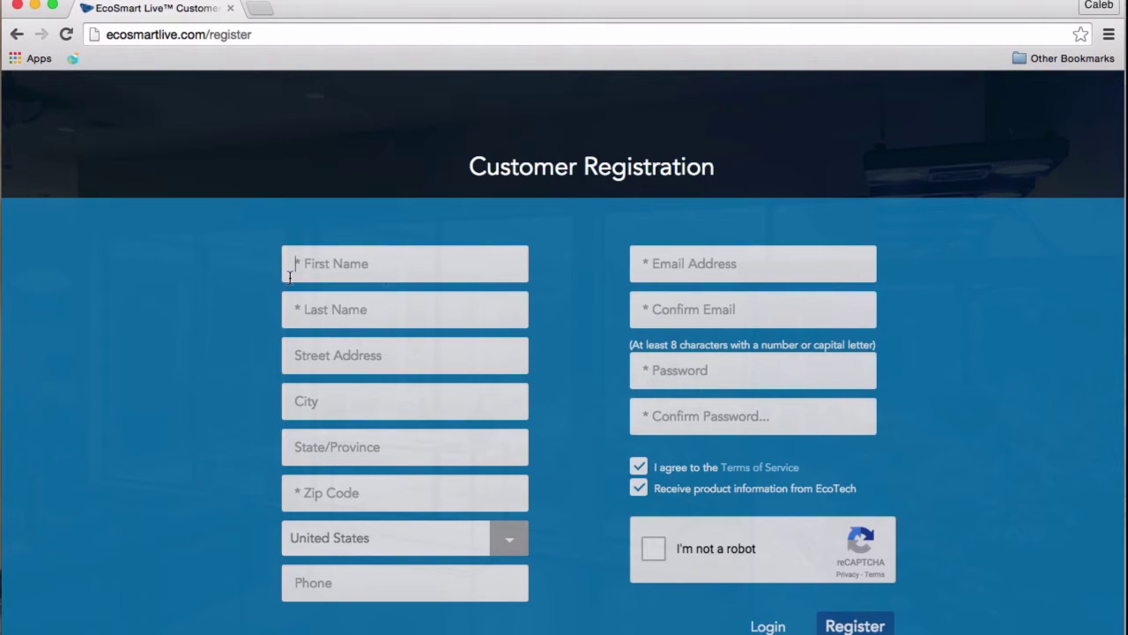
click(73, 59)
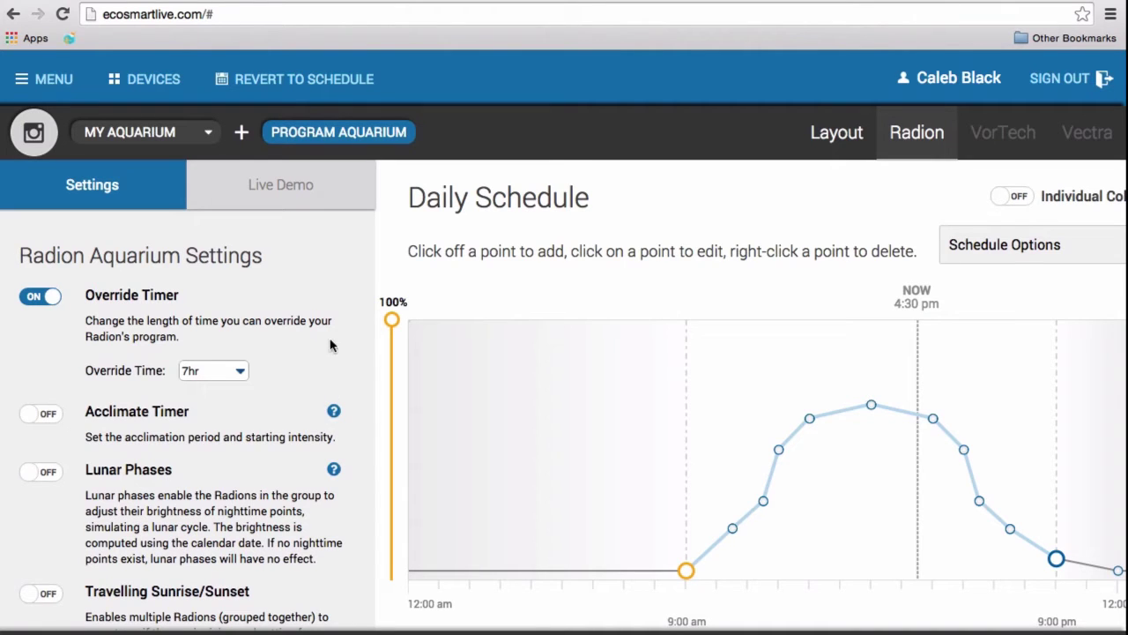
Open the schedule templates for the Radion lights and look through the available lighting profiles and their descriptions
click(1002, 266)
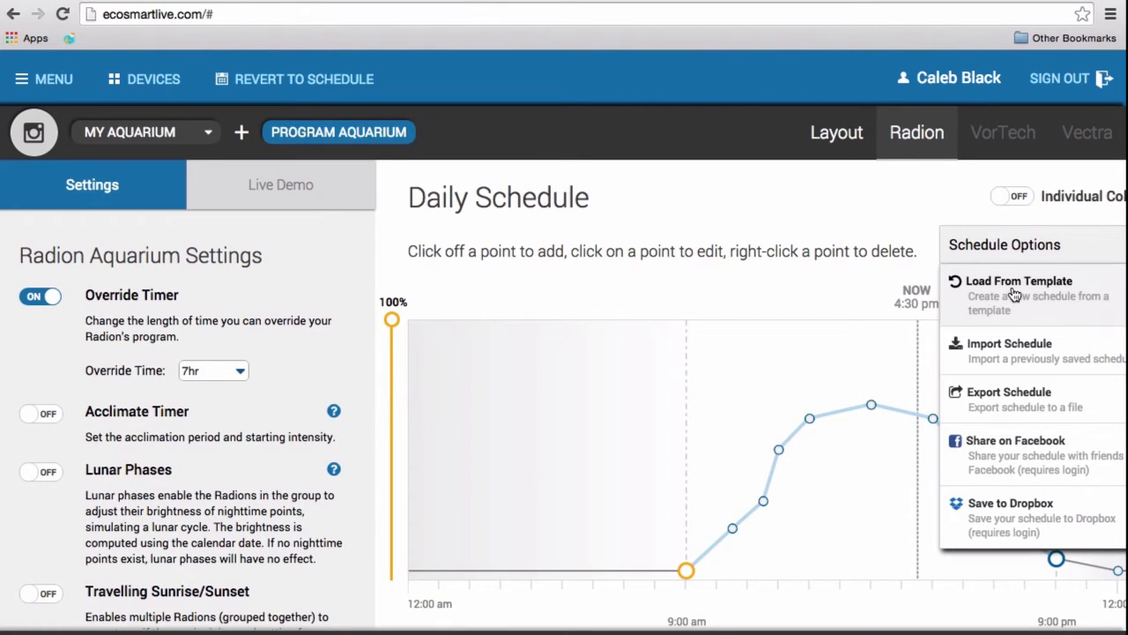
click(1014, 295)
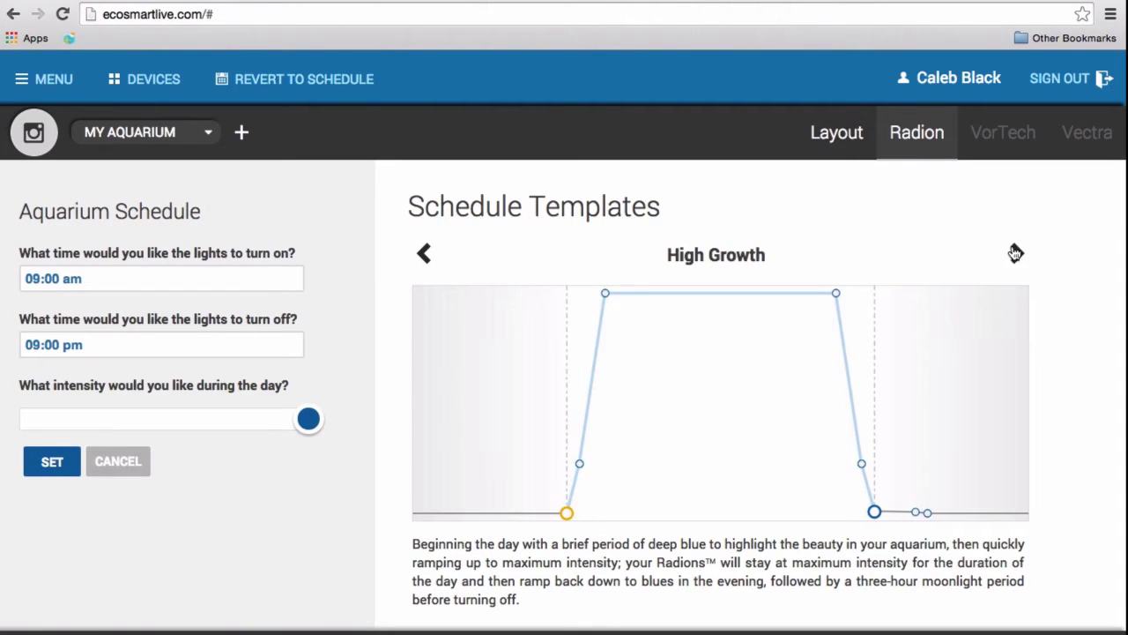
click(1015, 254)
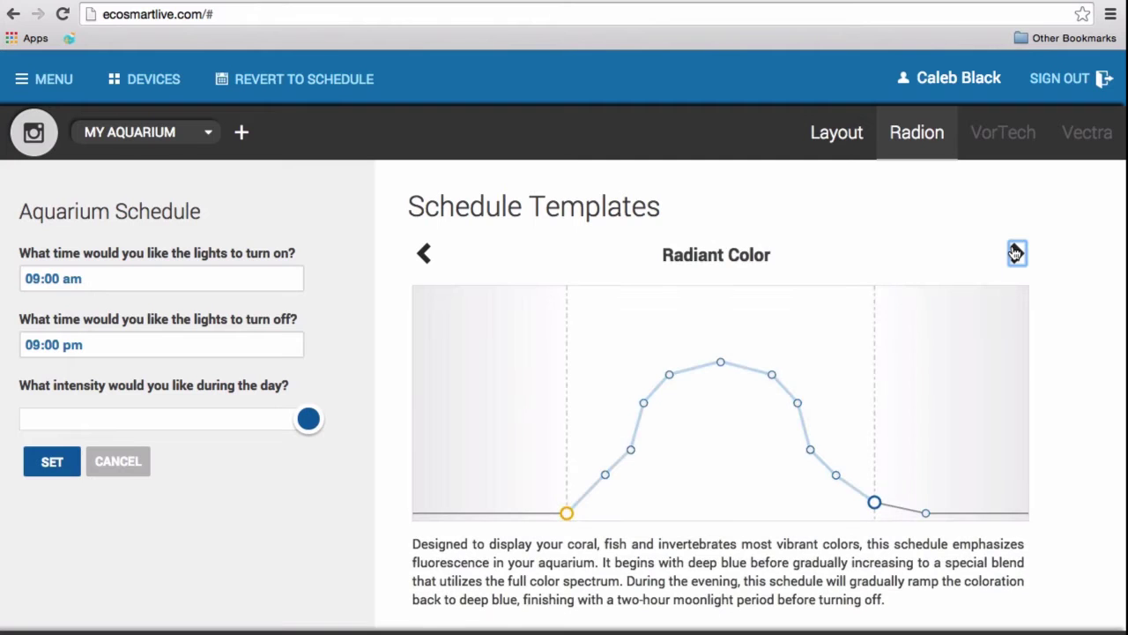
click(1015, 254)
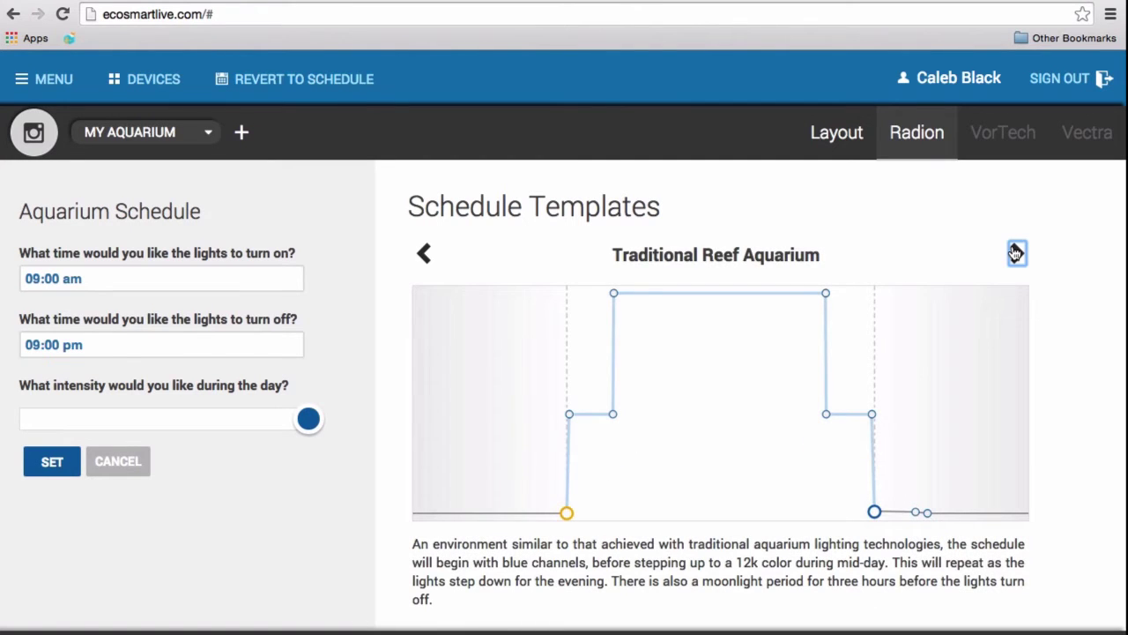
click(1015, 254)
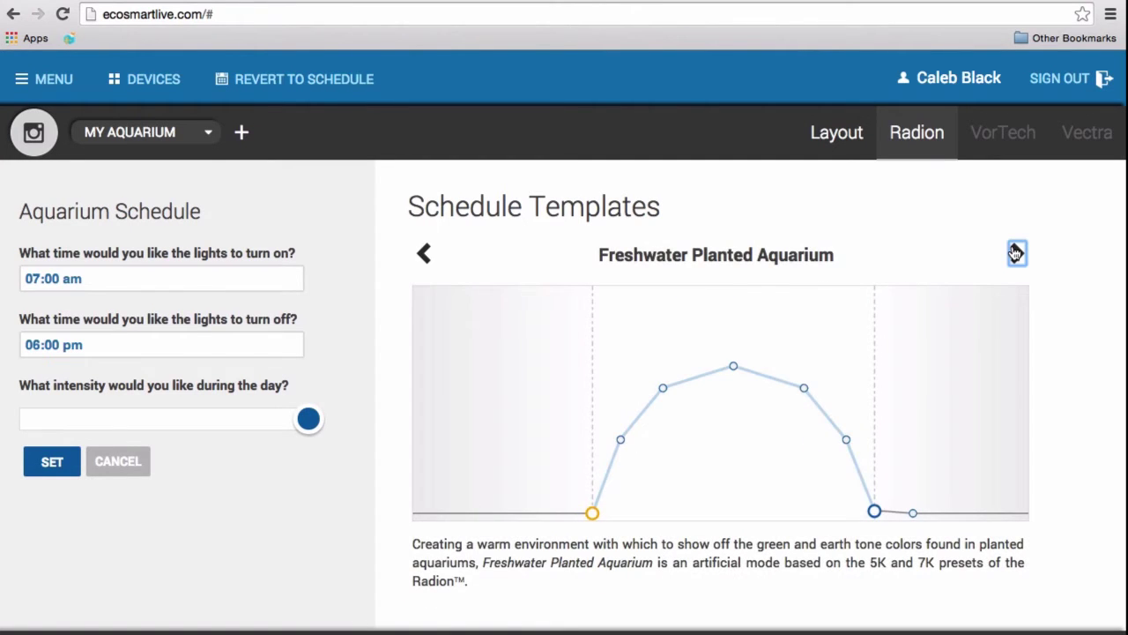
click(1015, 254)
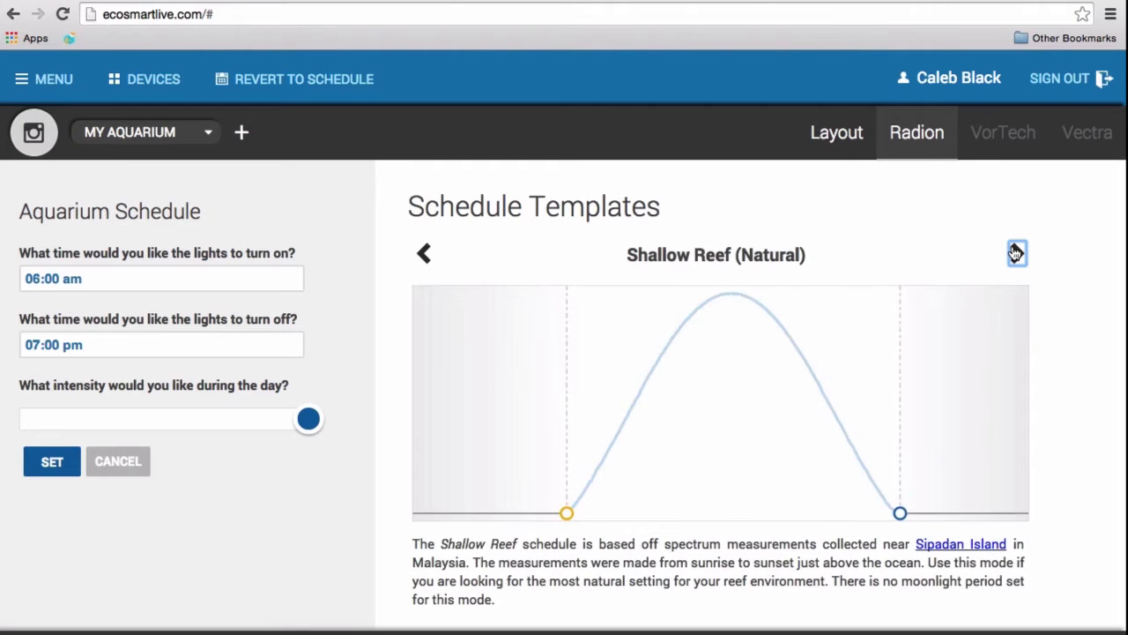
click(1015, 253)
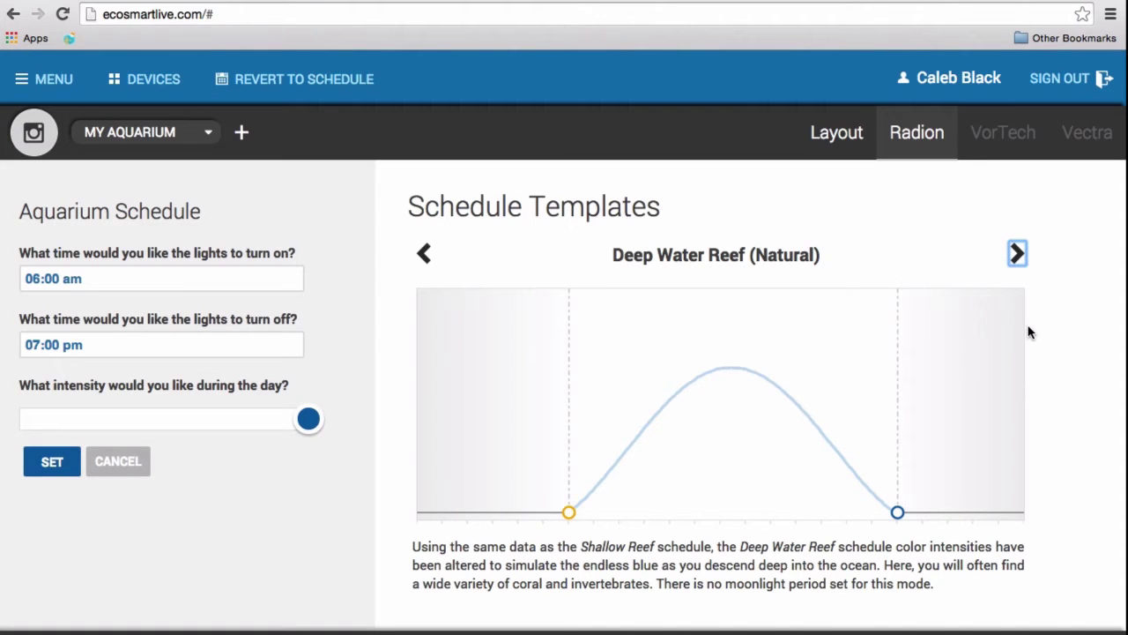
click(1016, 253)
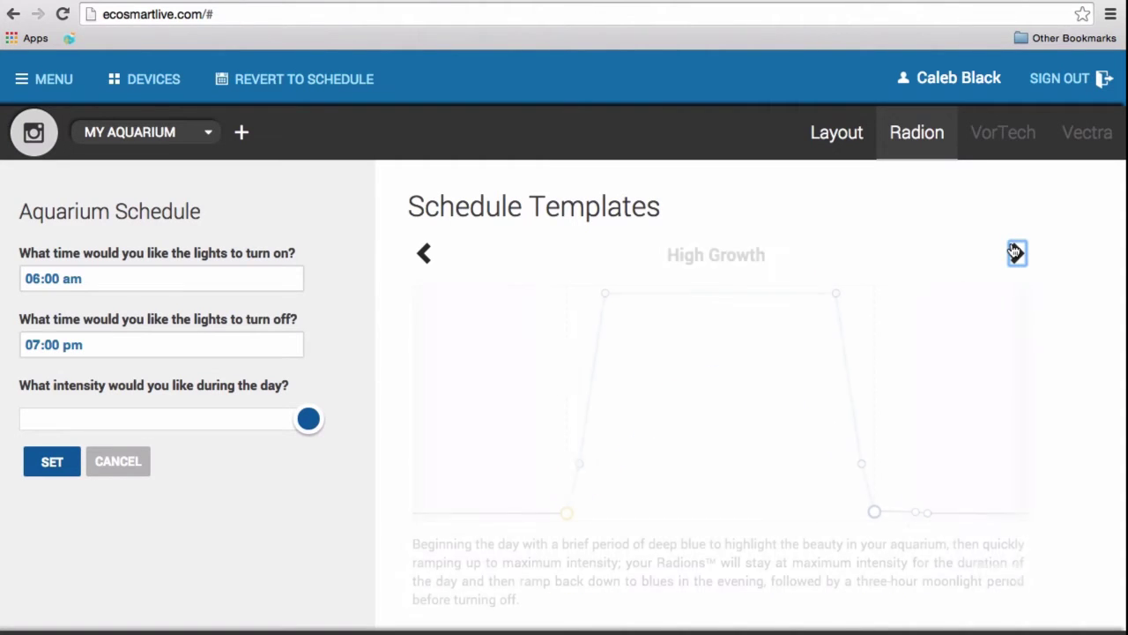
Apply the Radiant Color template with lights on at 09:00 am, off at 09:00 pm and 100% daytime intensity
click(1015, 253)
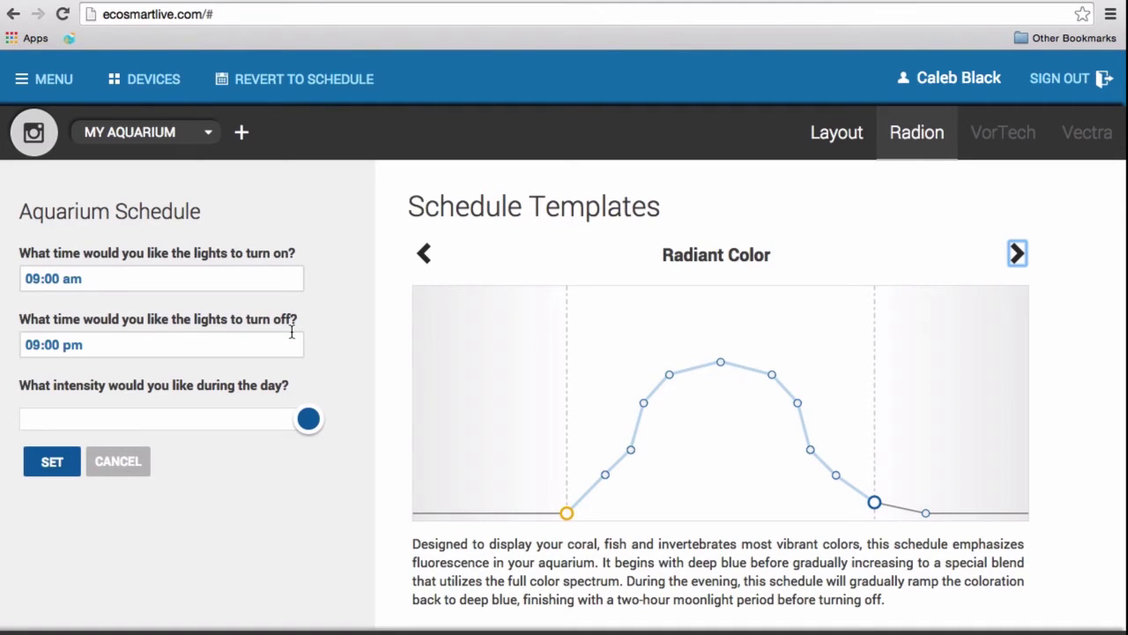
mouse_move(314, 424)
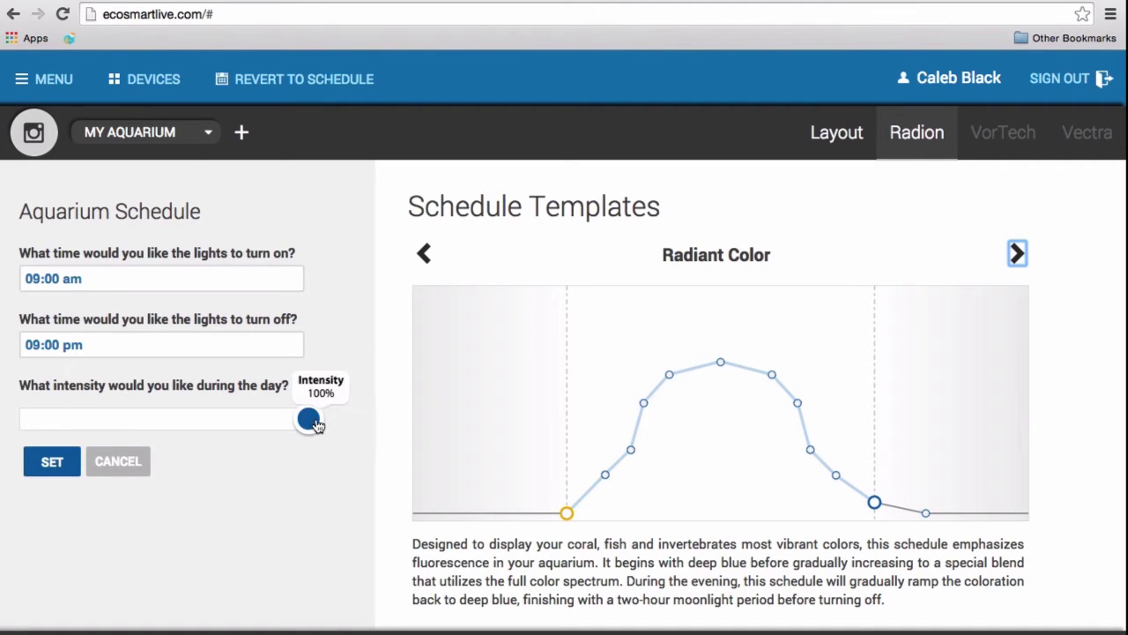
click(52, 463)
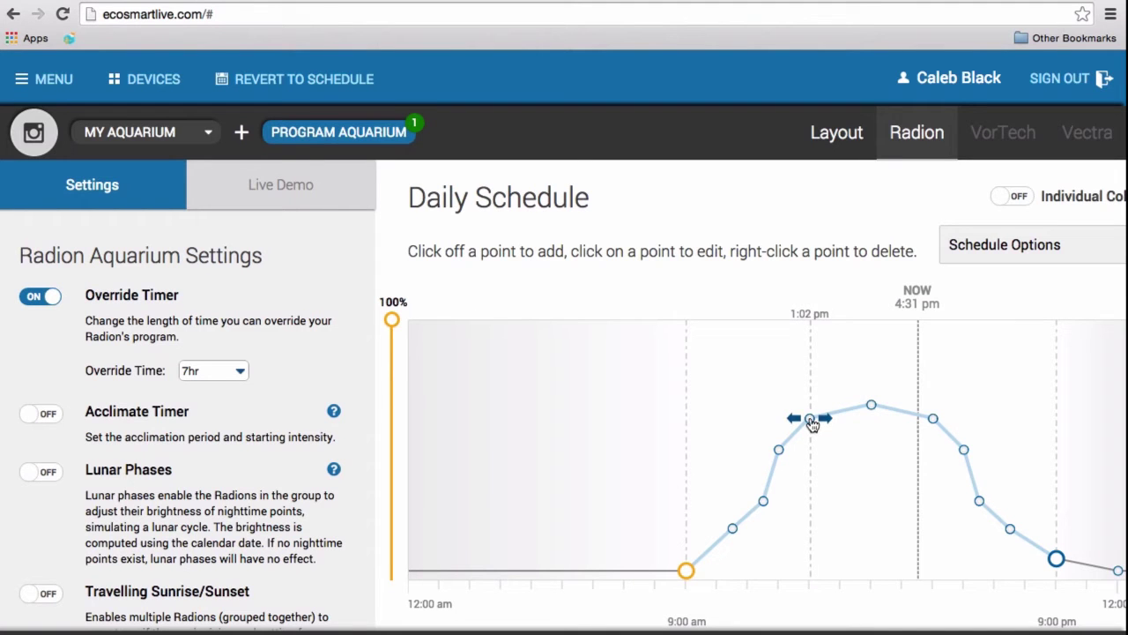
Shift three morning points of the daily schedule curve in time, moving the last one to 01:32 pm
drag(812, 424, 702, 418)
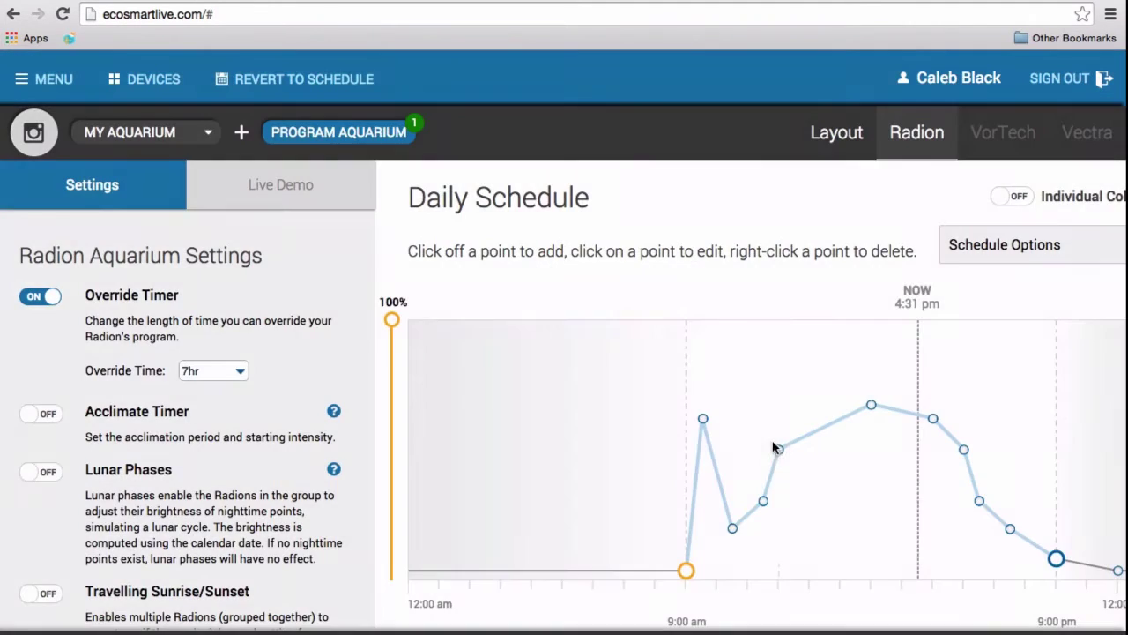
drag(779, 450, 802, 450)
drag(763, 506, 825, 501)
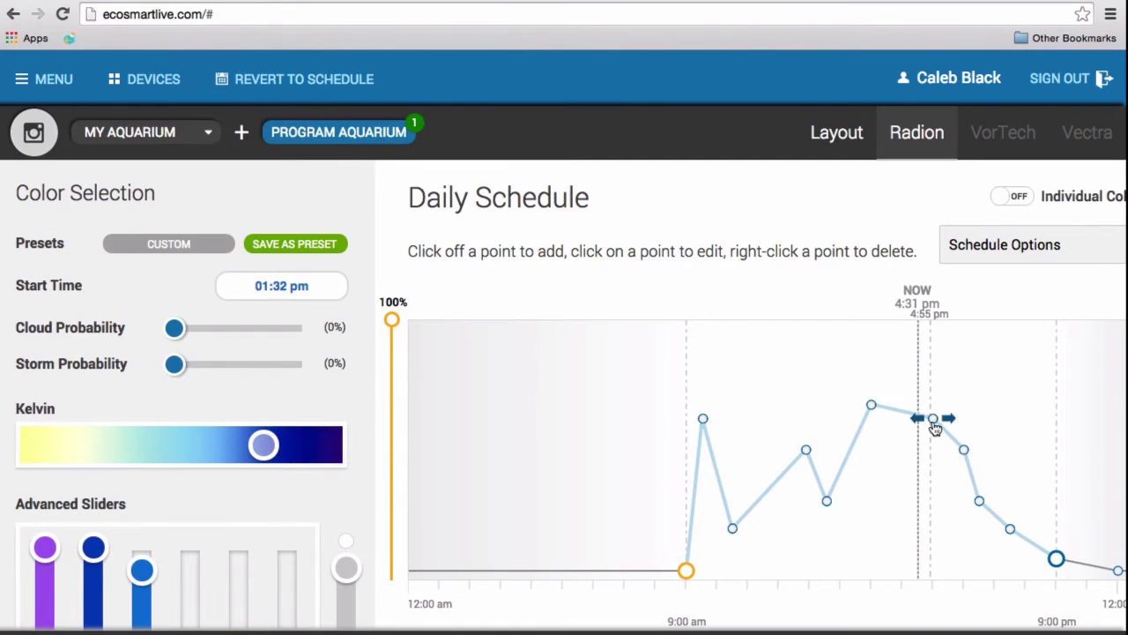
Move the first afternoon point after the peak later toward evening, and shift the two points following it earlier
drag(932, 417, 1013, 415)
drag(965, 450, 941, 449)
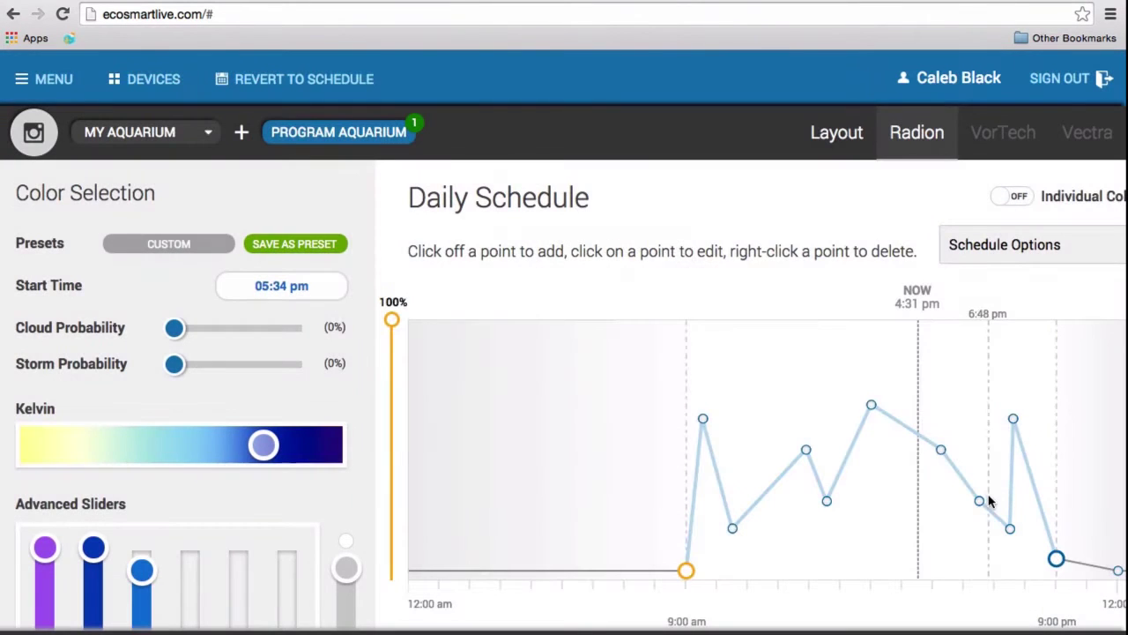
drag(983, 504, 962, 502)
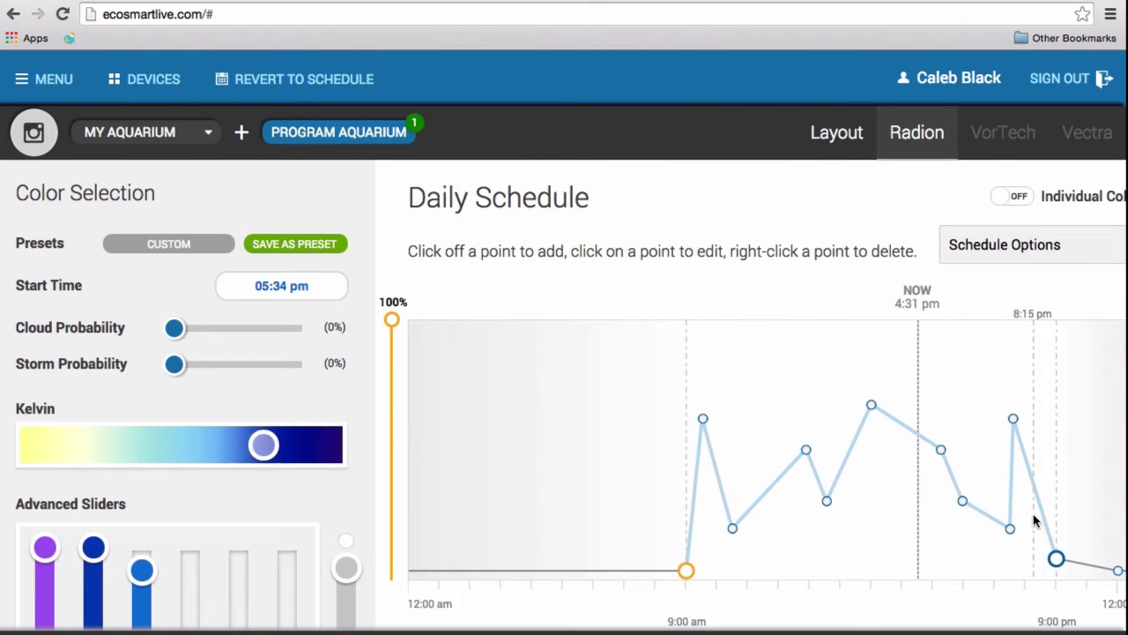
Preview the edited daily schedule on the lights and decline to apply the programming changes
scroll(1032, 521, down, 1)
scroll(1035, 521, right, 2)
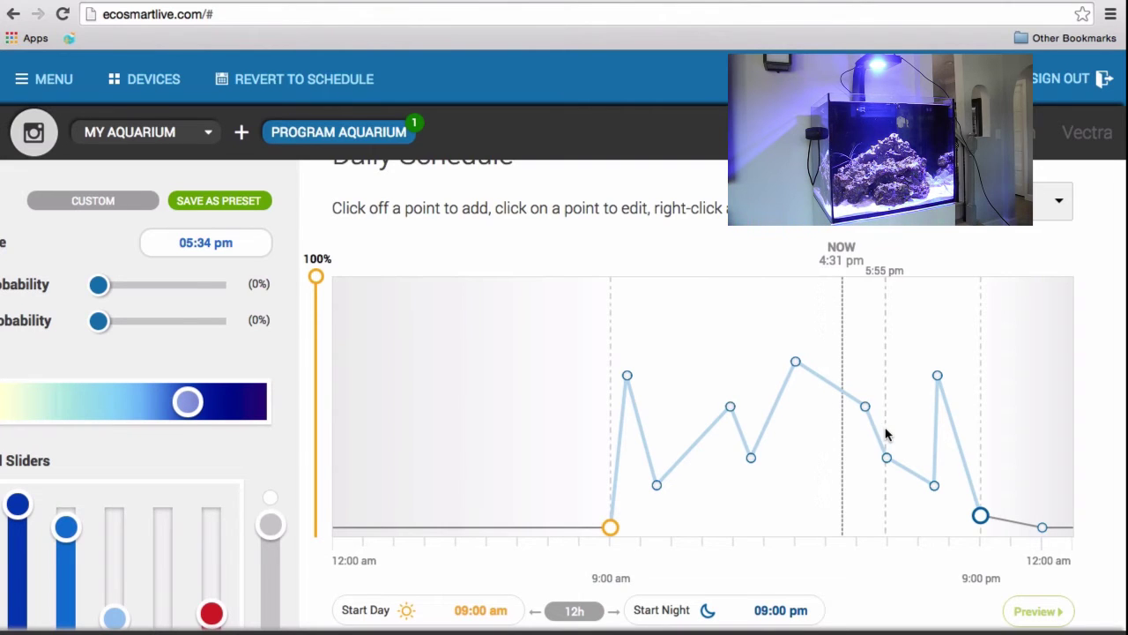
click(1040, 612)
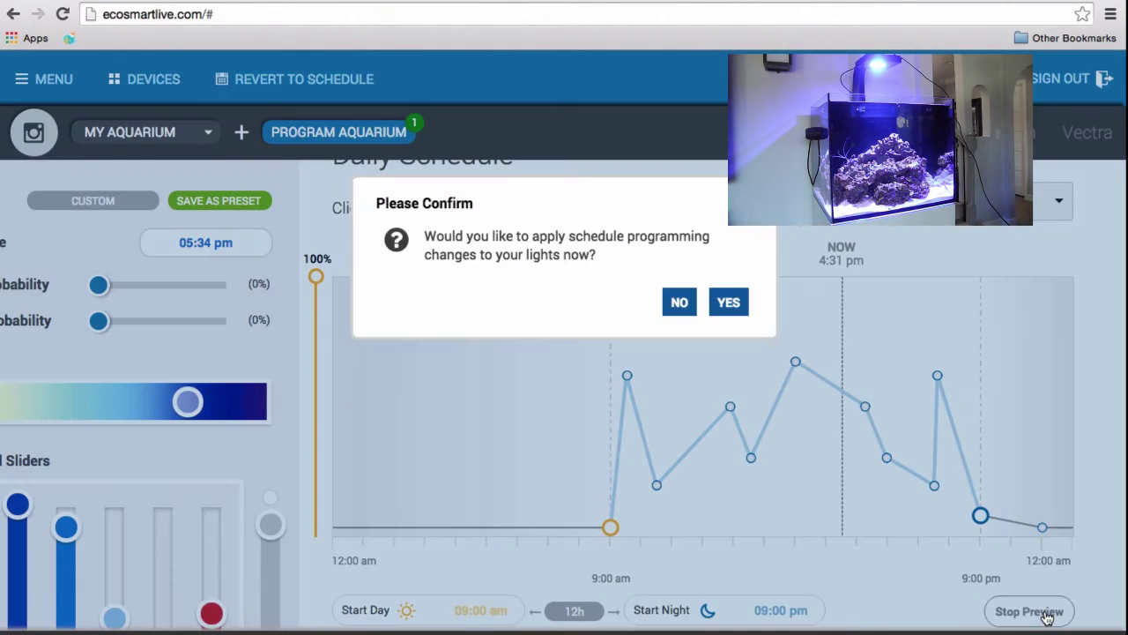
click(679, 303)
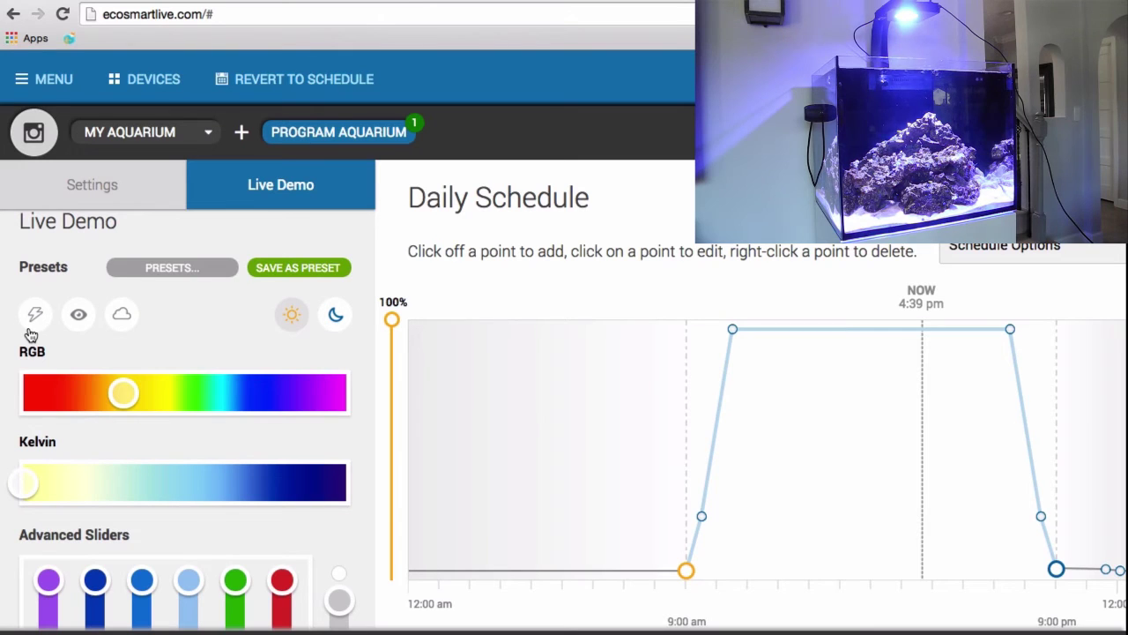
Look through the Live Demo color presets without choosing one, and try the eye-marked lighting mode on and off
click(194, 270)
scroll(219, 448, down, 5)
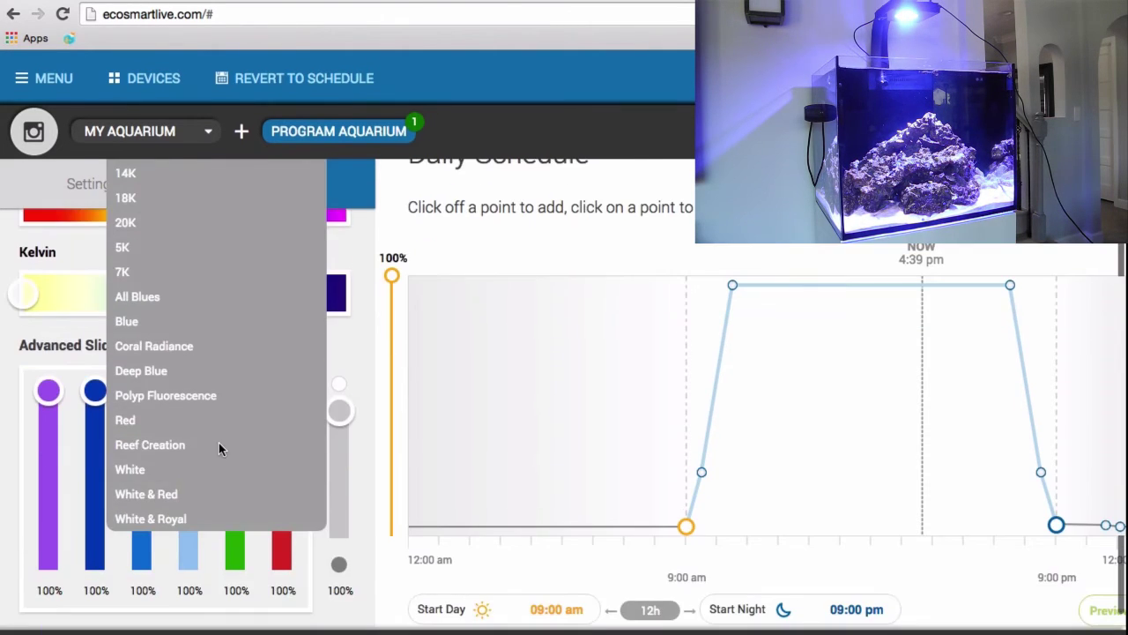
scroll(219, 445, up, 4)
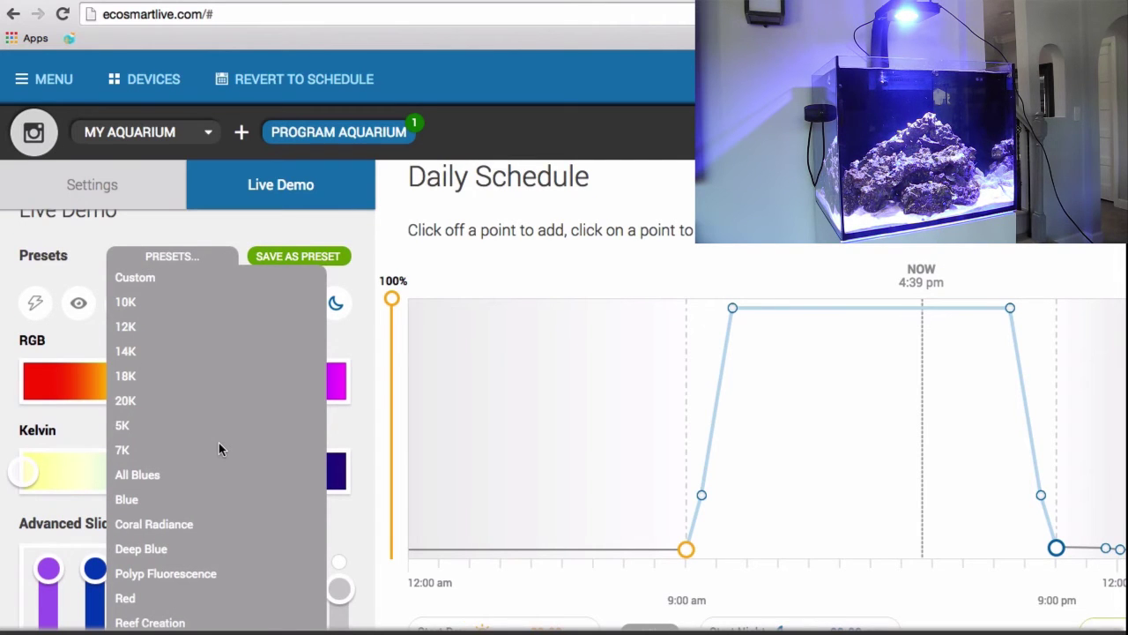
click(176, 255)
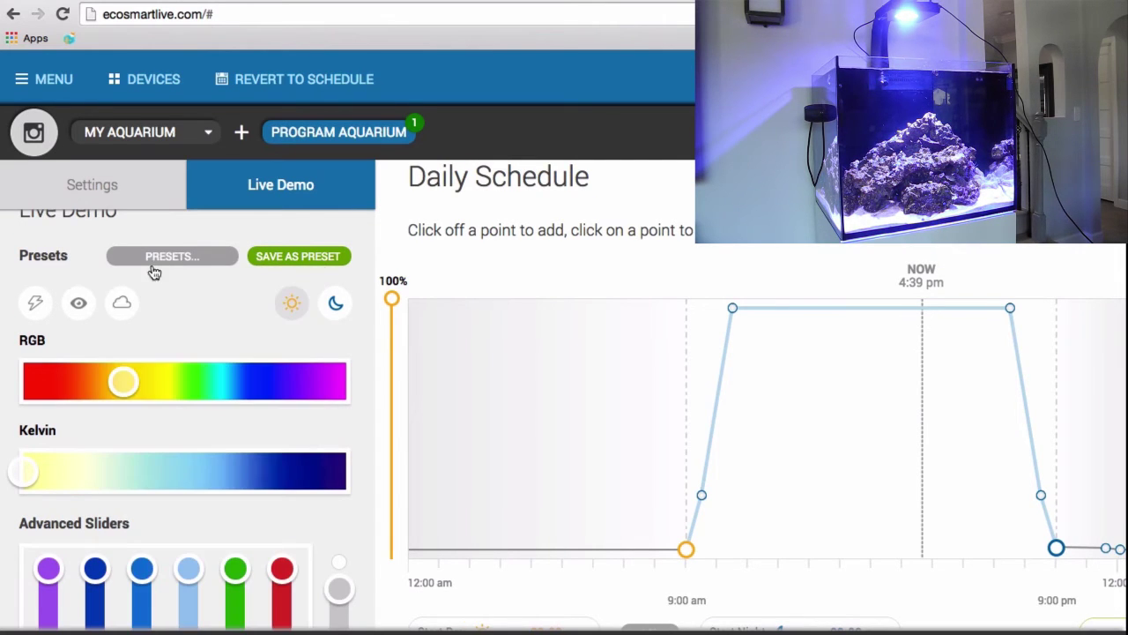
click(80, 308)
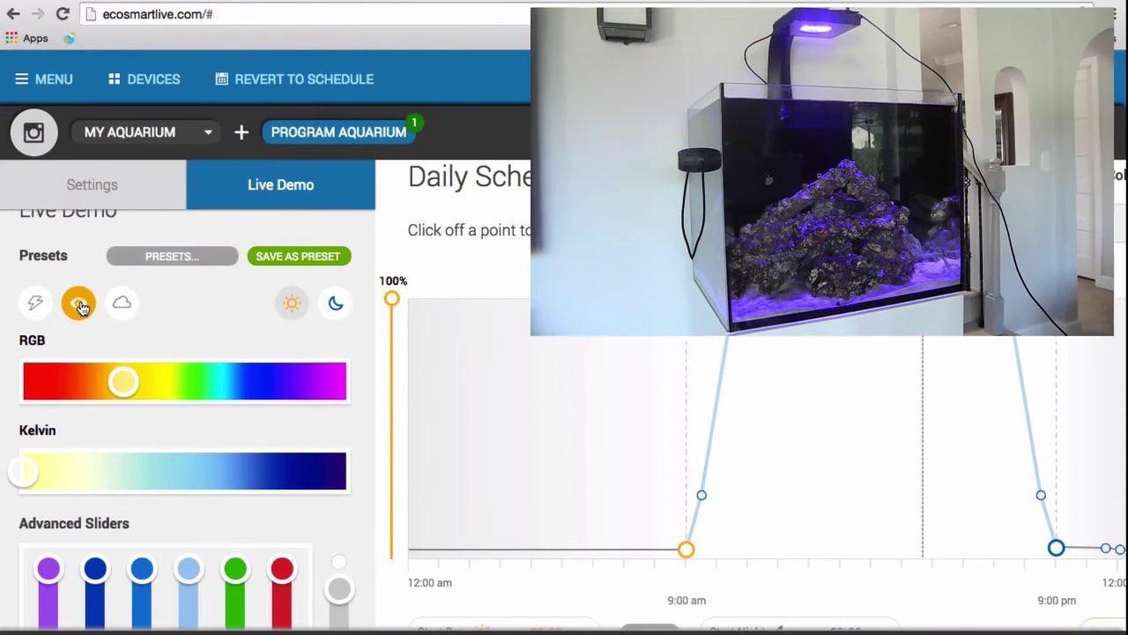
click(79, 304)
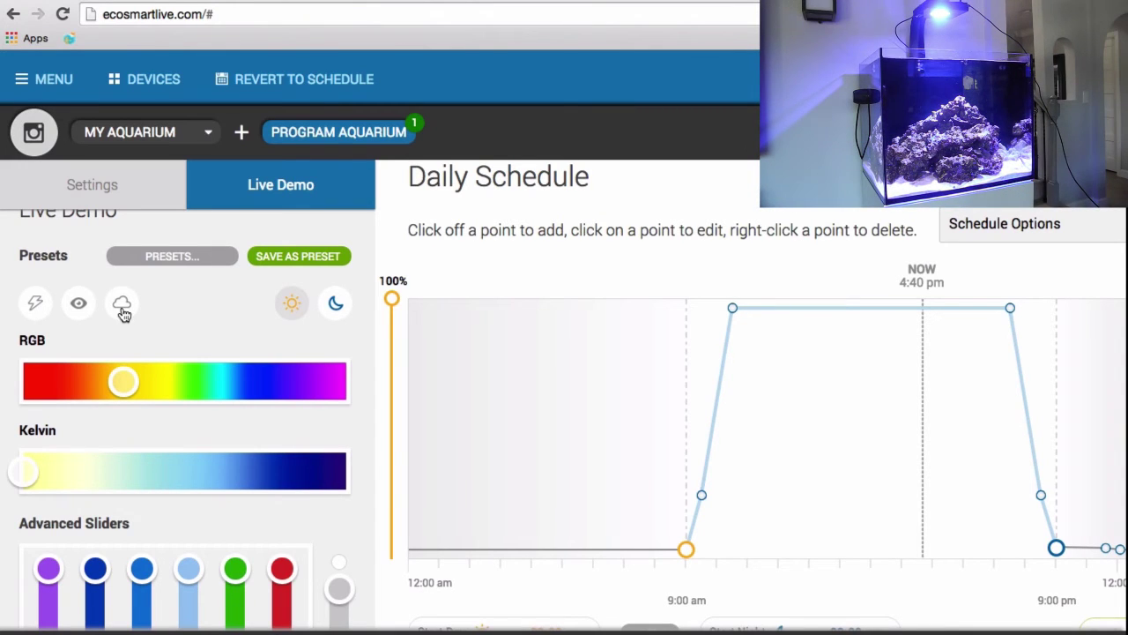
Try the Green channel at 20% and restore it to 100%, setting White to 45% and overall intensity to 60%
scroll(248, 377, down, 5)
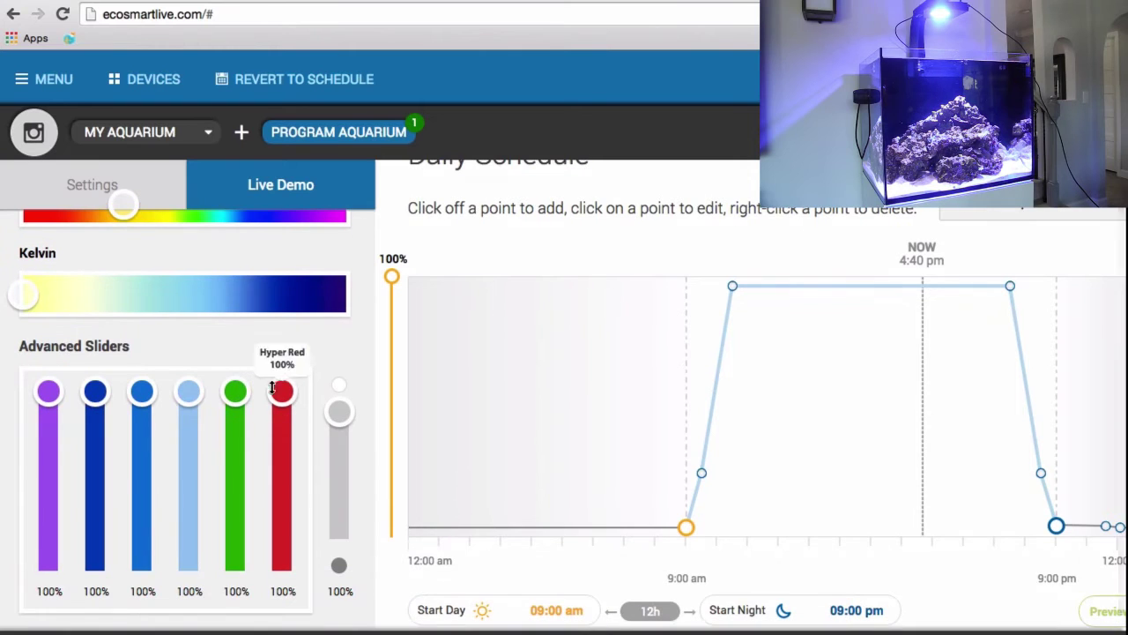
drag(236, 401, 236, 532)
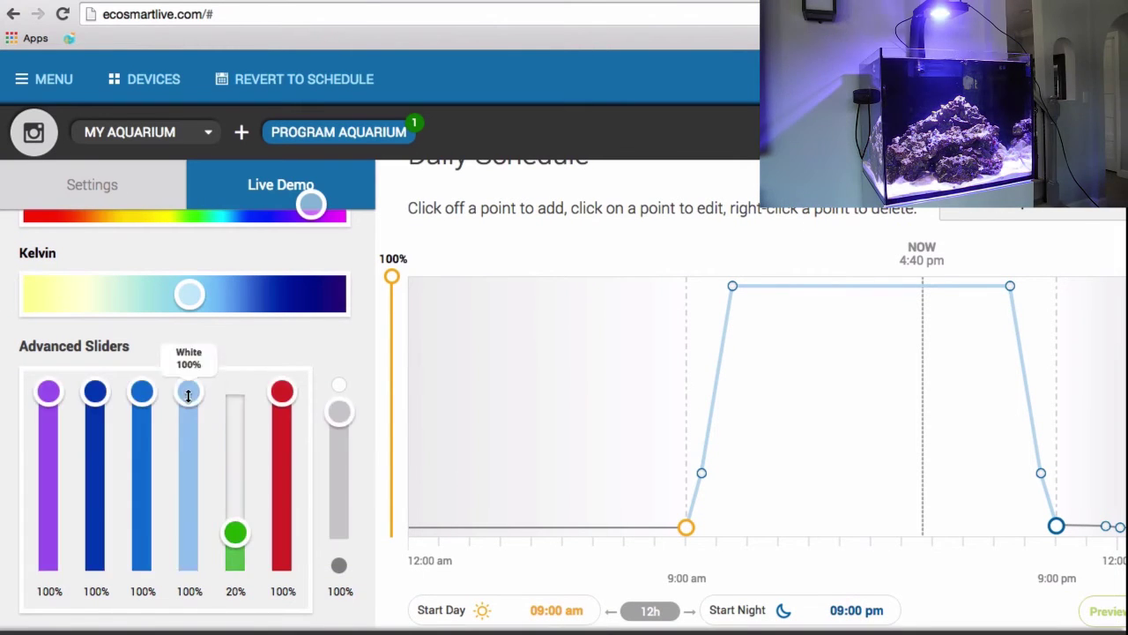
drag(189, 392, 189, 488)
drag(236, 533, 236, 335)
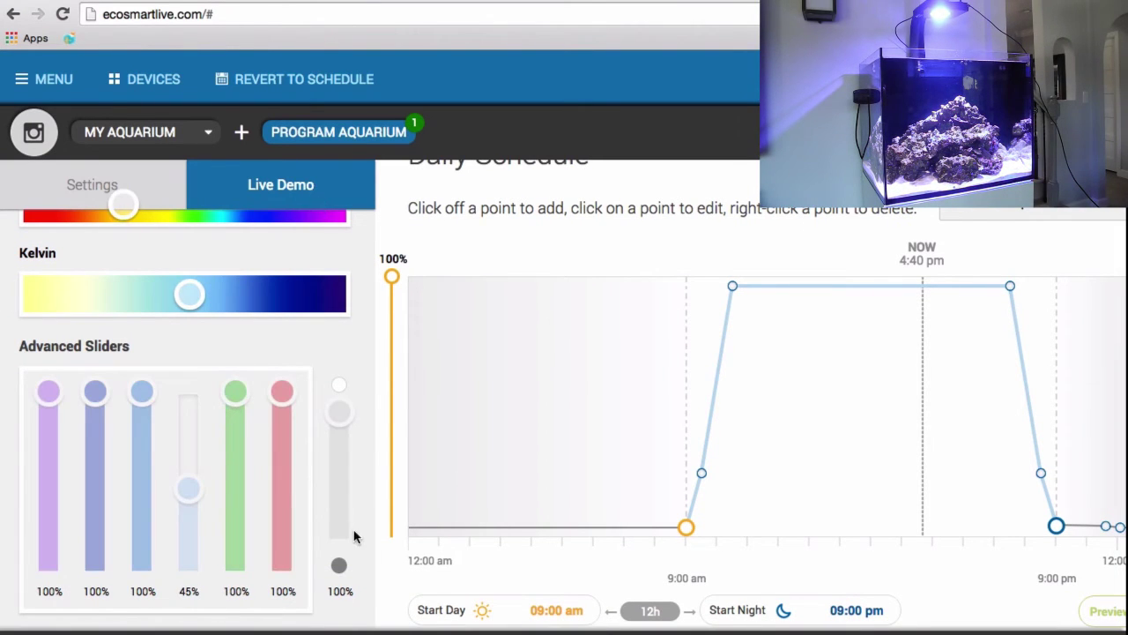
click(338, 455)
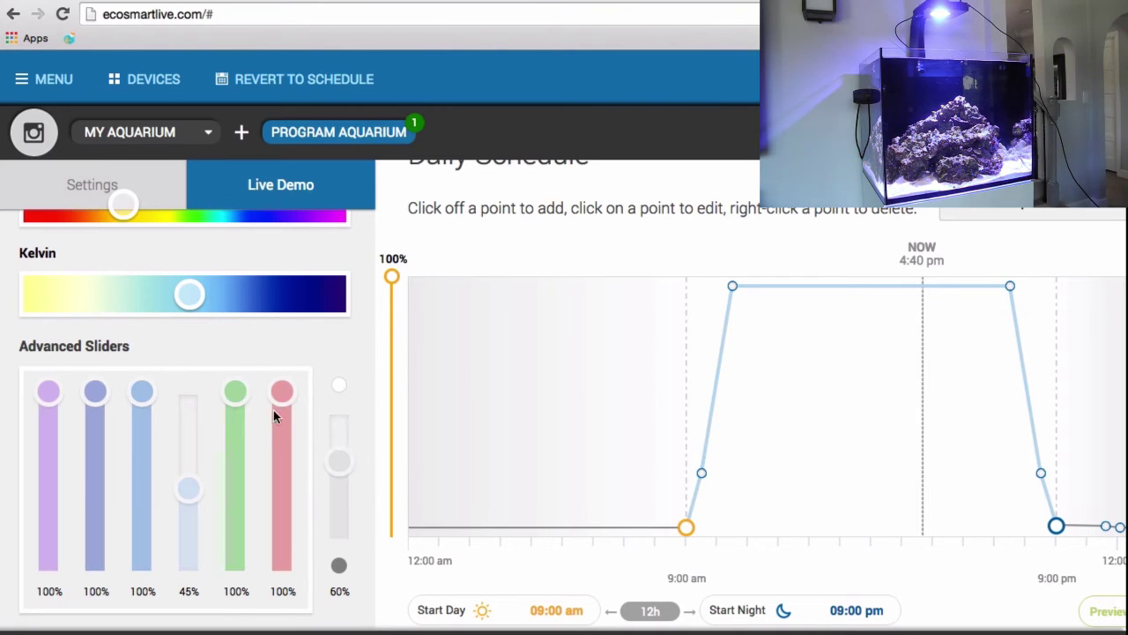
Lower the Live Demo's blue channel beside Royal Blue to 40% and Green to 0%, keeping Hyper Red at 100%
drag(282, 415, 282, 453)
drag(142, 393, 142, 497)
drag(281, 450, 234, 564)
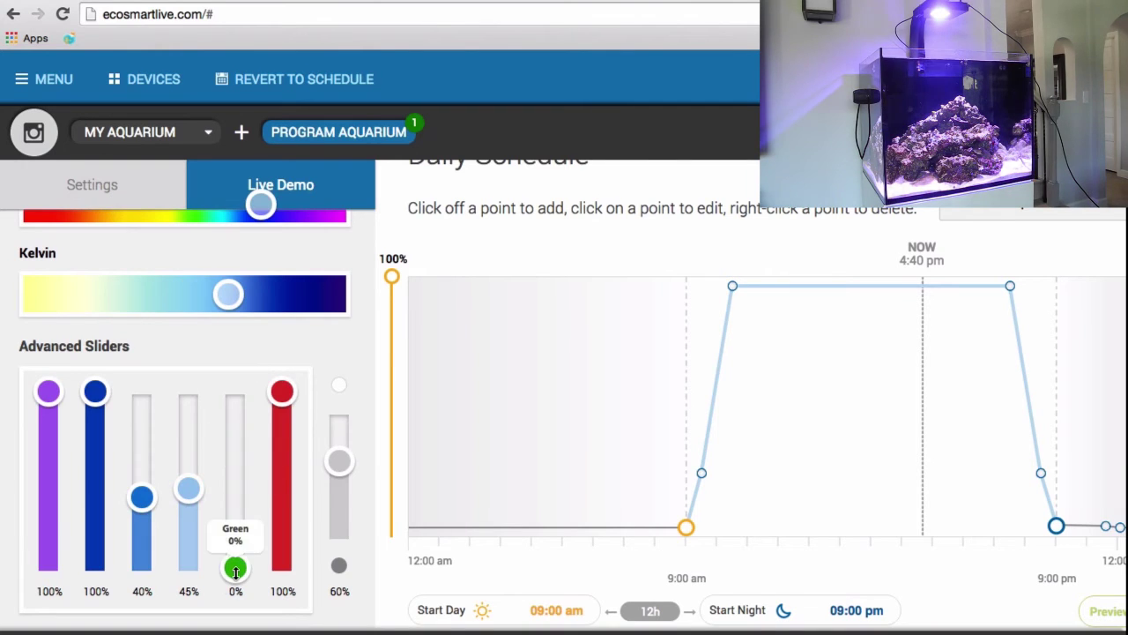
Set the Live Demo's UV channel to 50% and Royal Blue to 35%
drag(95, 385, 95, 443)
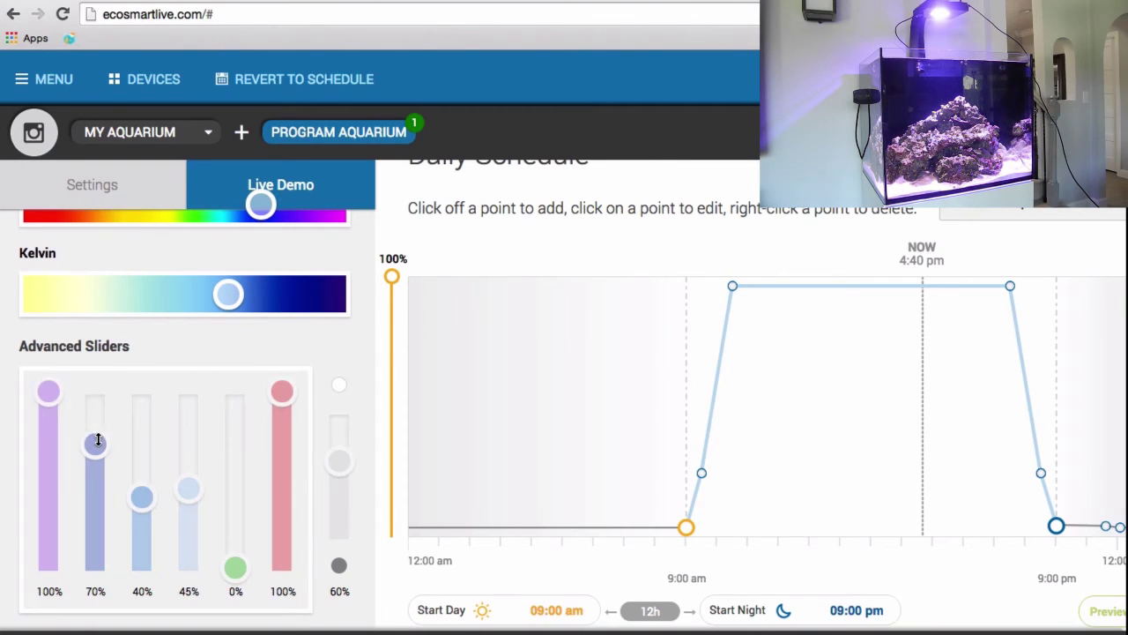
drag(48, 391, 103, 423)
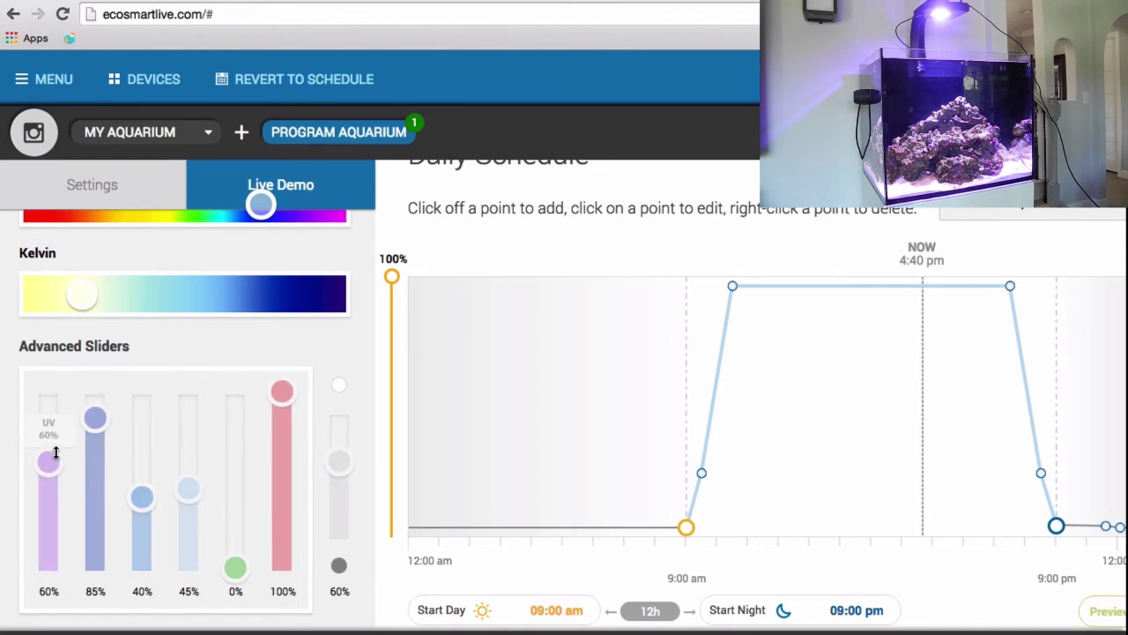
mouse_move(58, 463)
mouse_down()
mouse_move(58, 507)
mouse_move(58, 479)
mouse_up()
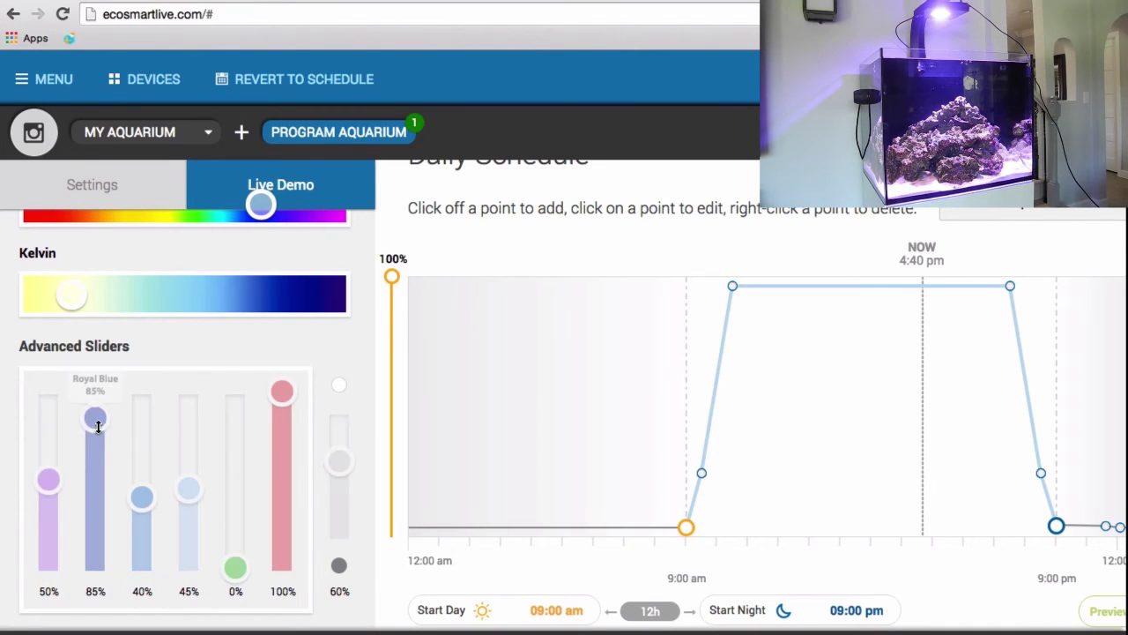
drag(92, 427, 94, 508)
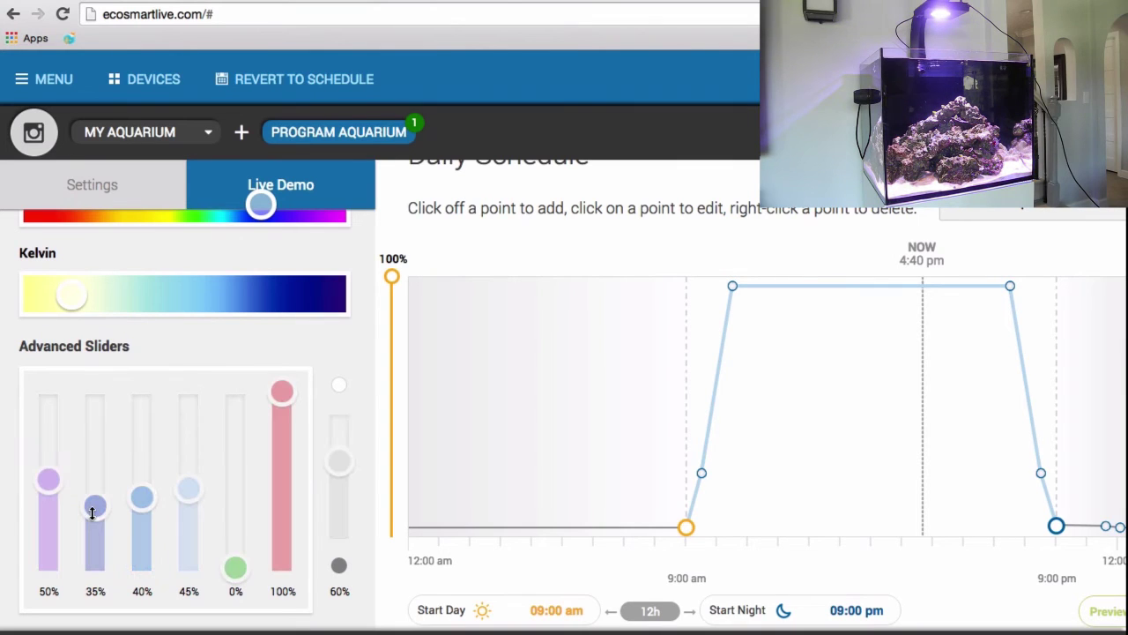
Switch the Live Demo to the moon-marked lighting mode beside the day setting
scroll(174, 468, up, 5)
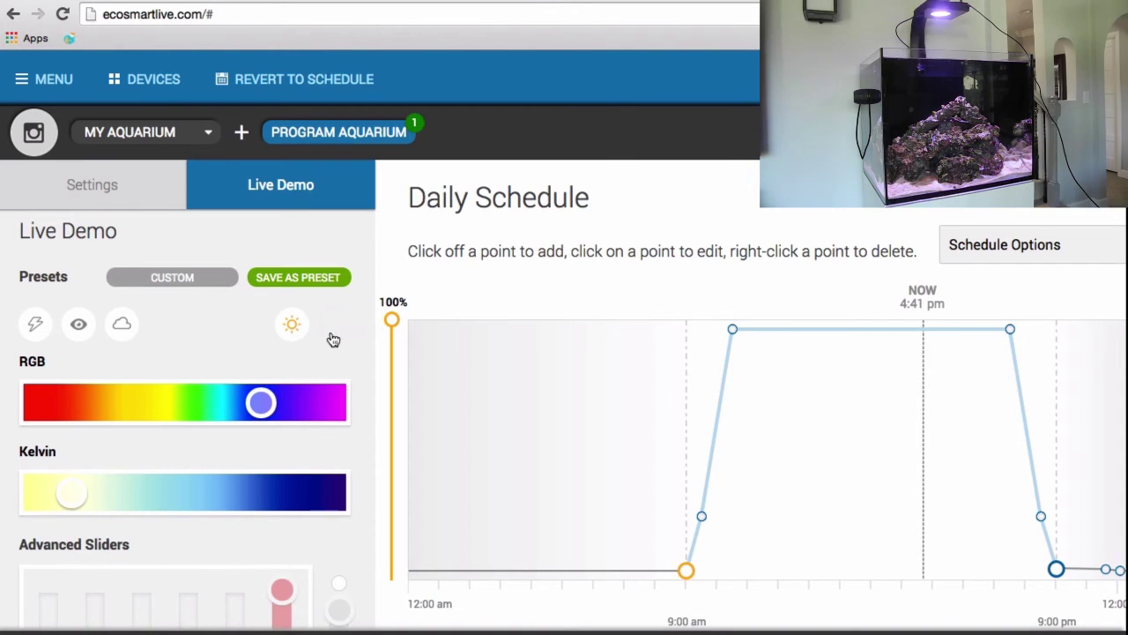
click(335, 336)
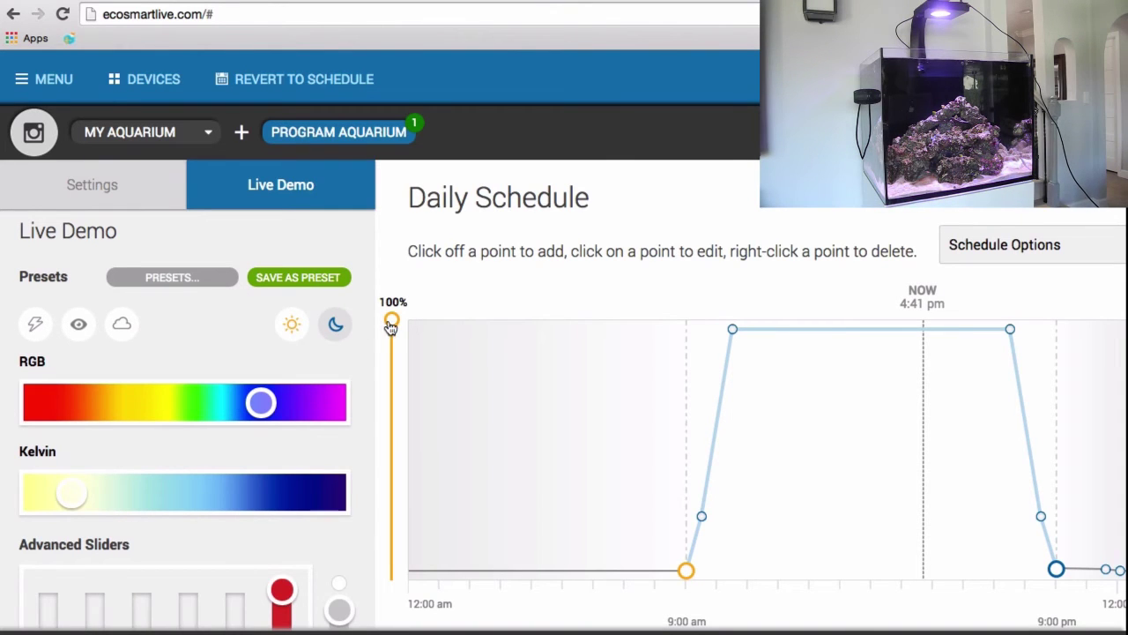
click(338, 324)
Raise the Live Demo's White, Blue, Royal Blue, UV and Green channels to 100%
scroll(312, 349, down, 6)
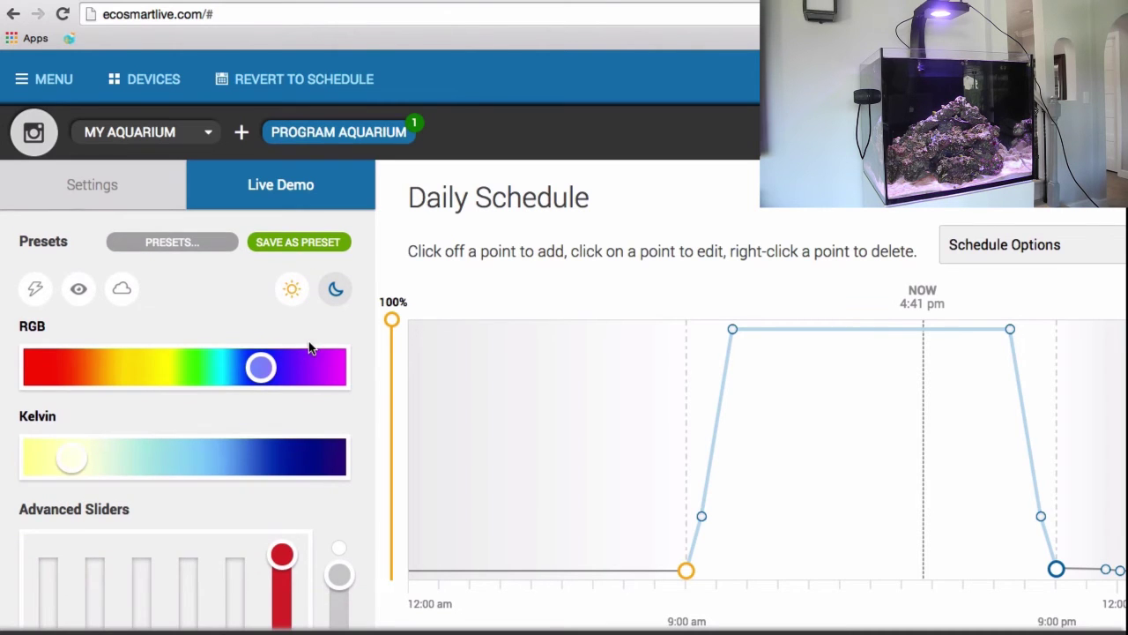
drag(234, 516, 252, 345)
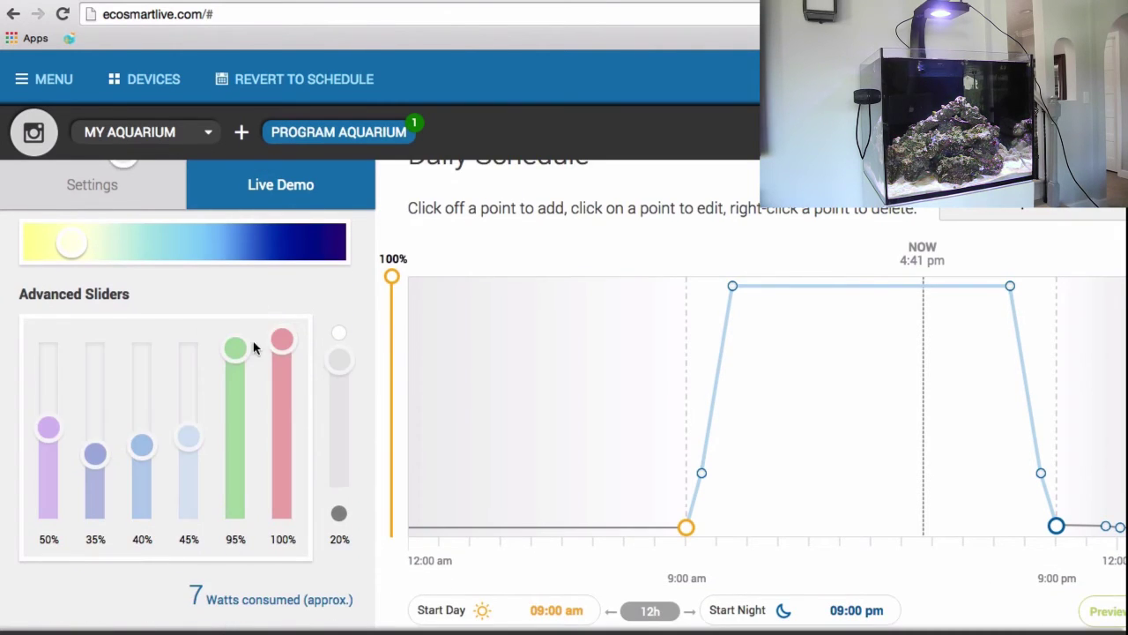
drag(185, 443, 188, 315)
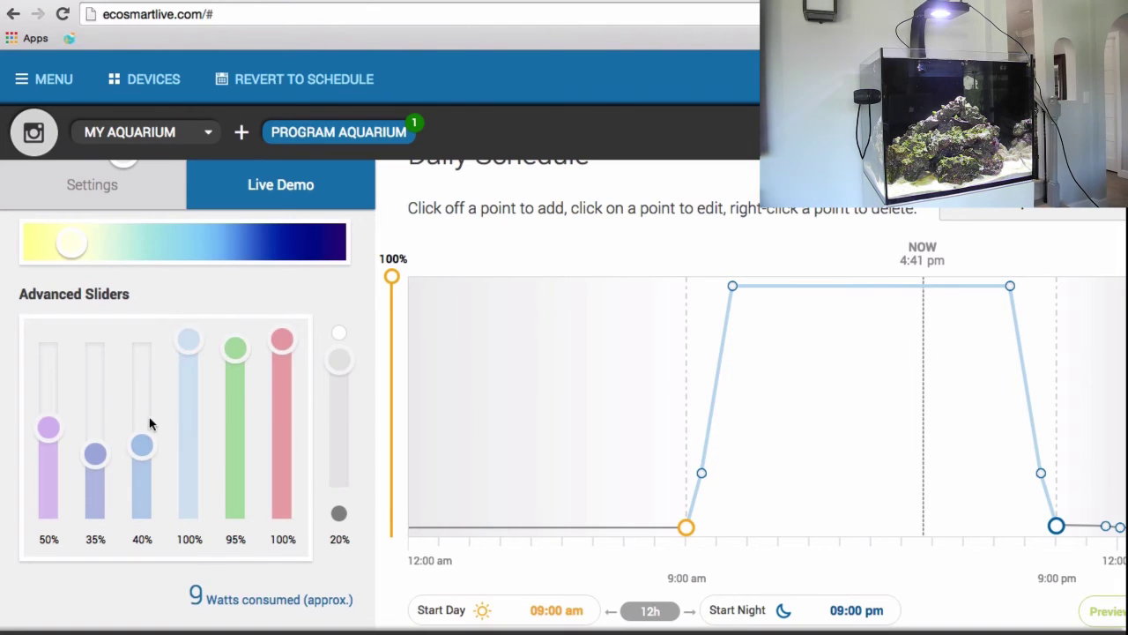
drag(144, 441, 142, 339)
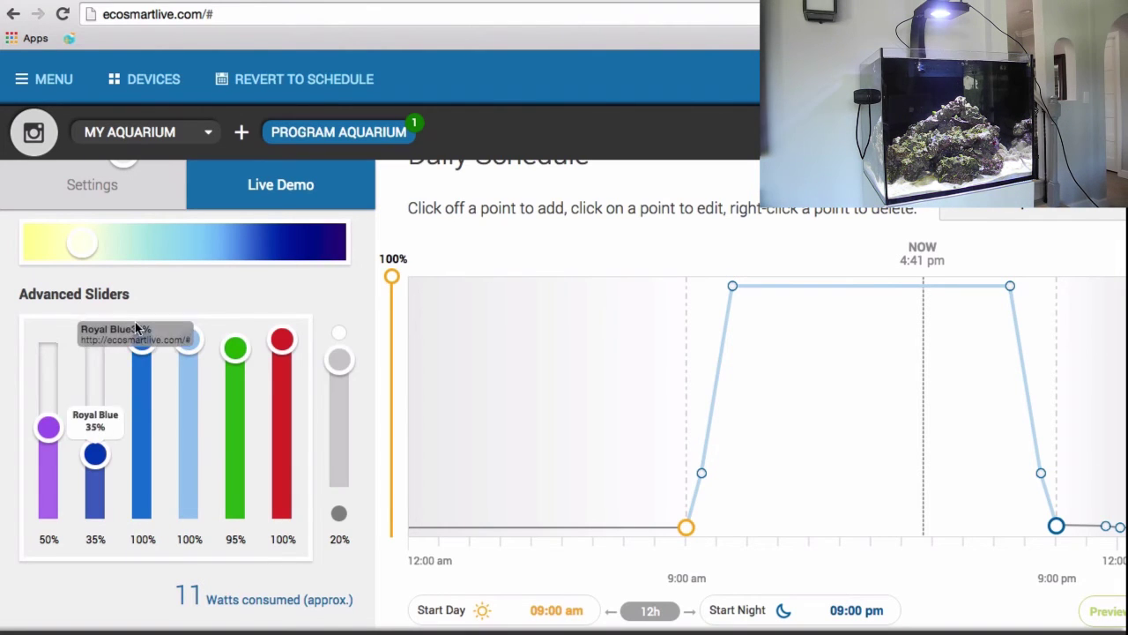
drag(95, 454, 154, 258)
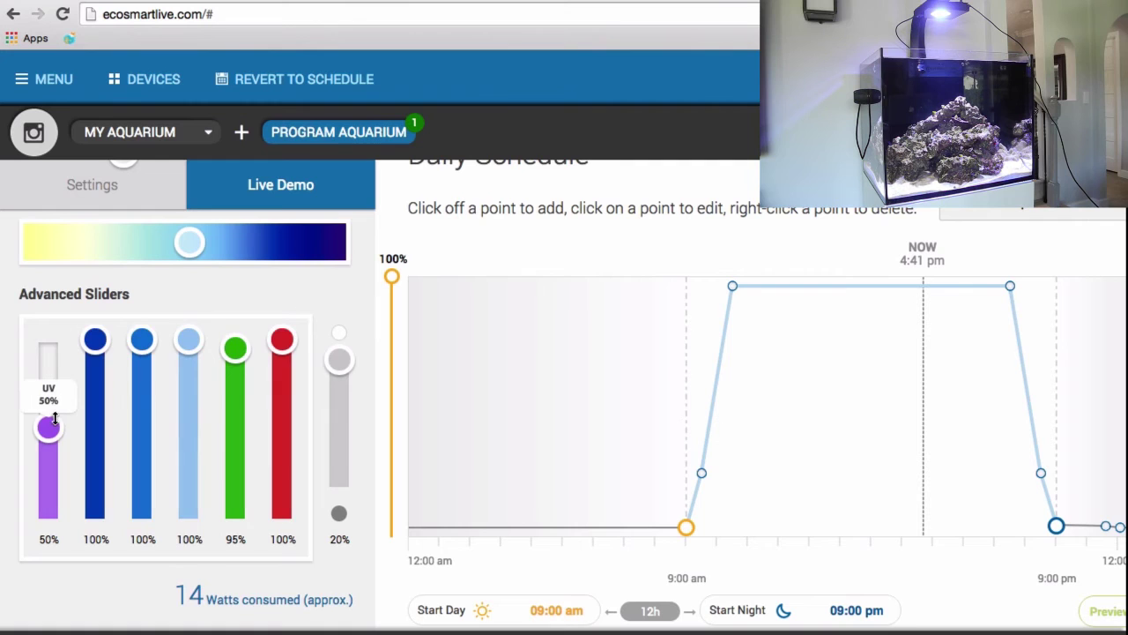
drag(49, 428, 91, 296)
drag(238, 346, 235, 327)
scroll(320, 306, up, 4)
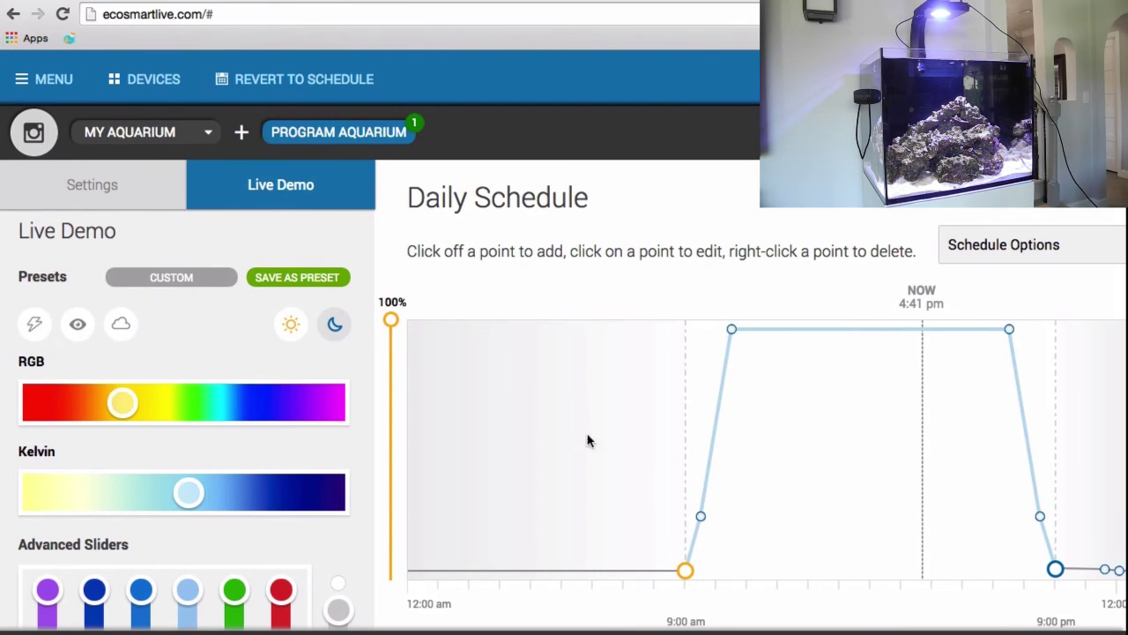
Lower the White, UV, Green and Hyper Red channels to 0%, keeping Royal Blue and Blue at 100%
scroll(371, 477, down, 3)
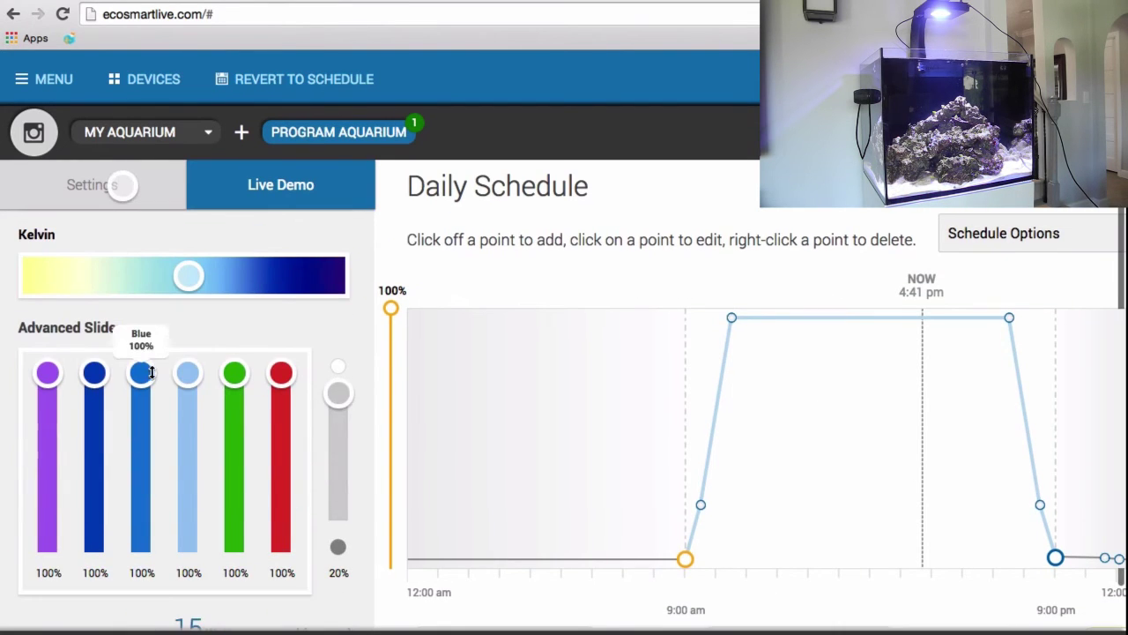
drag(188, 373, 188, 555)
drag(49, 377, 68, 612)
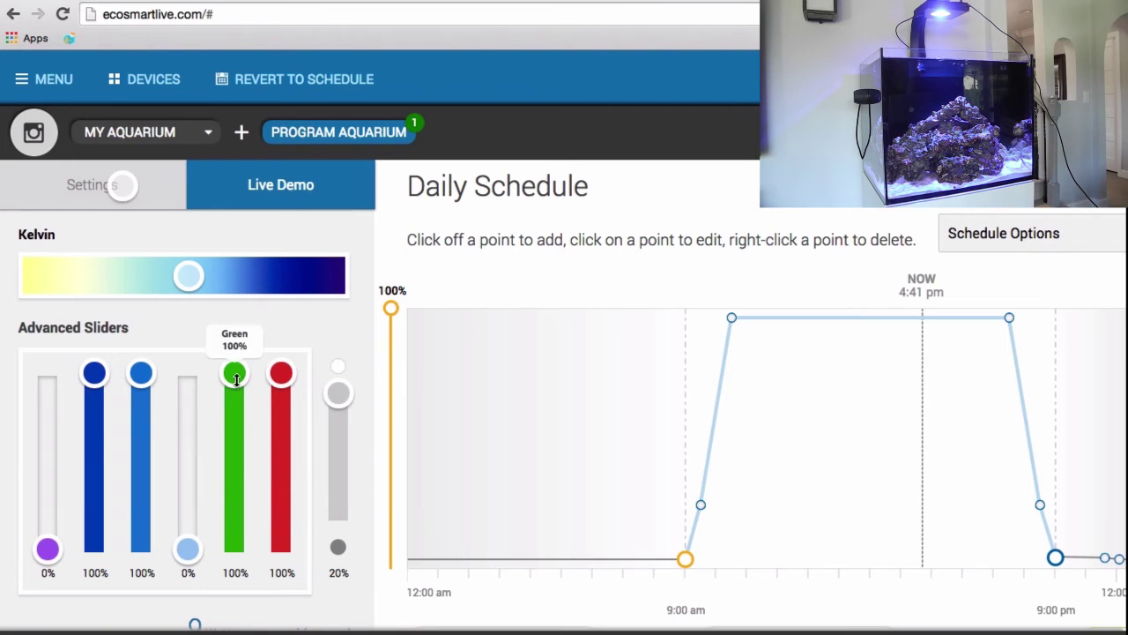
drag(235, 373, 235, 550)
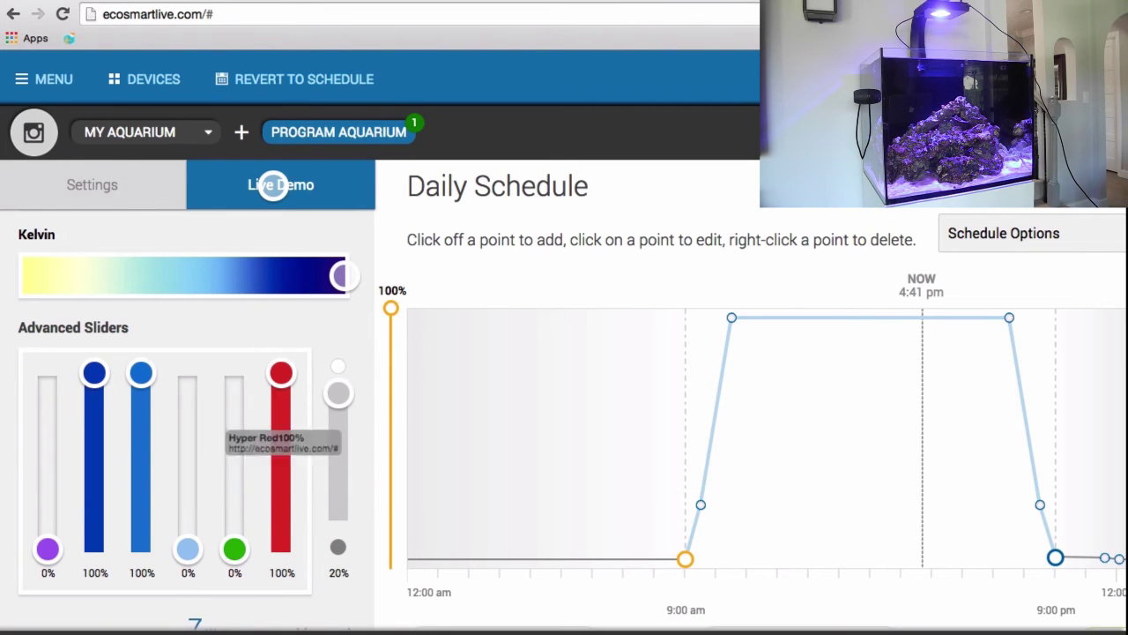
drag(282, 375, 273, 566)
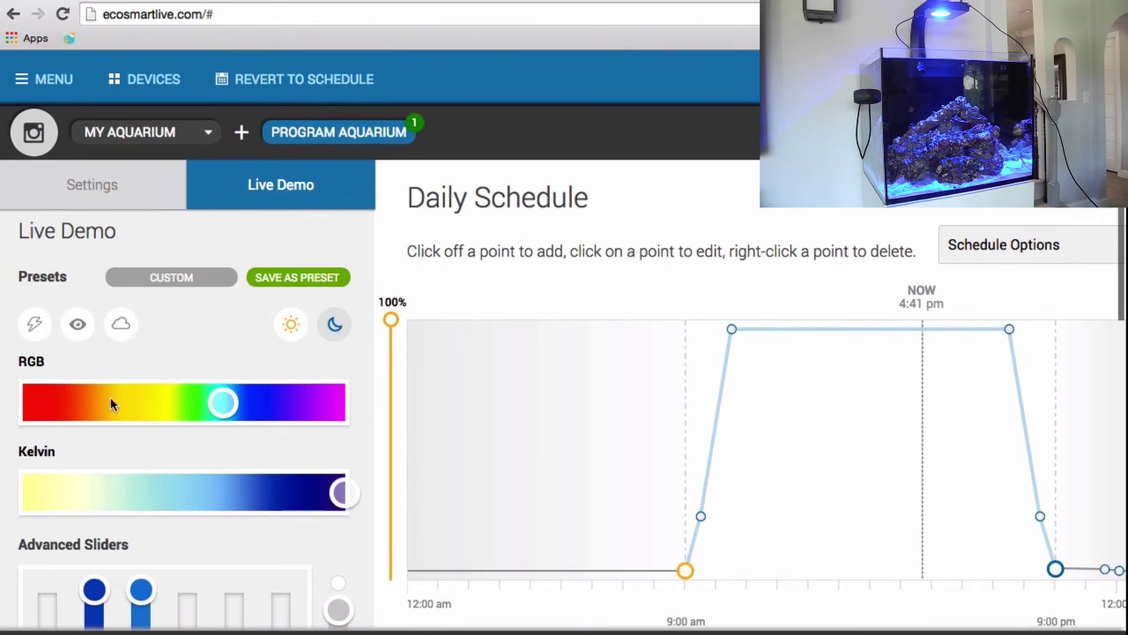
Try the Live Demo's lightning and cloud effects in turn and switch them off again
click(38, 326)
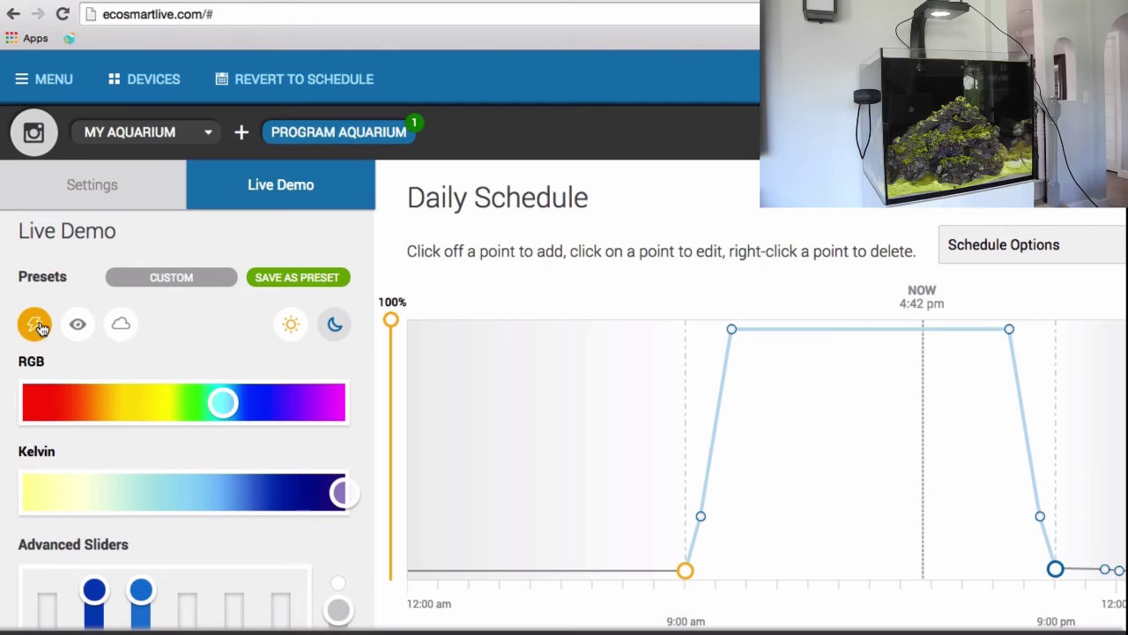
click(123, 328)
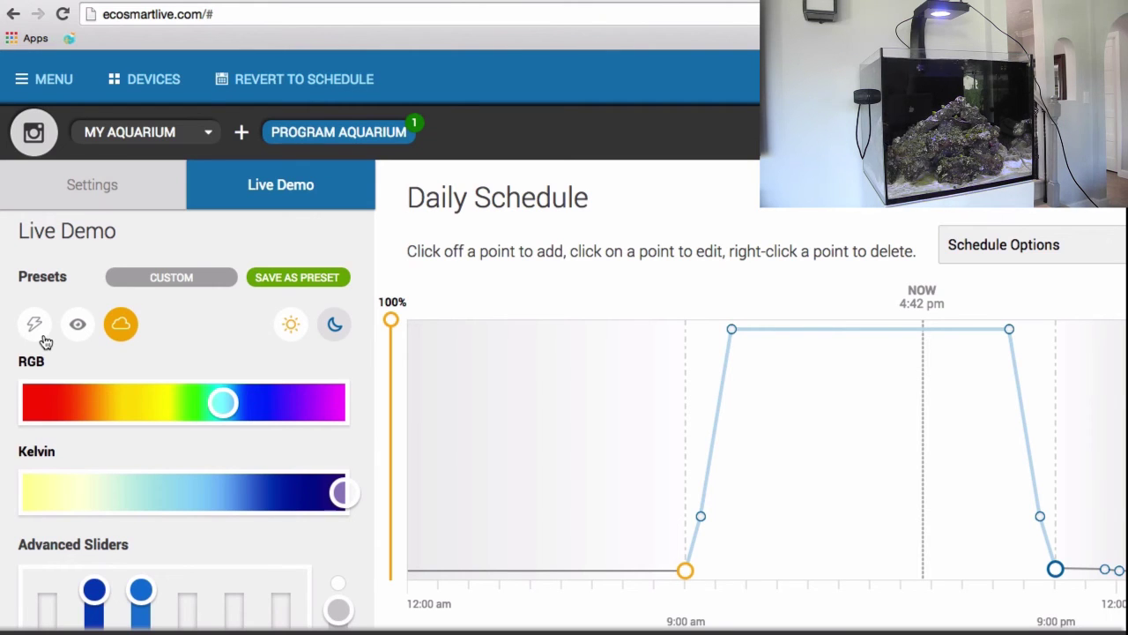
click(124, 326)
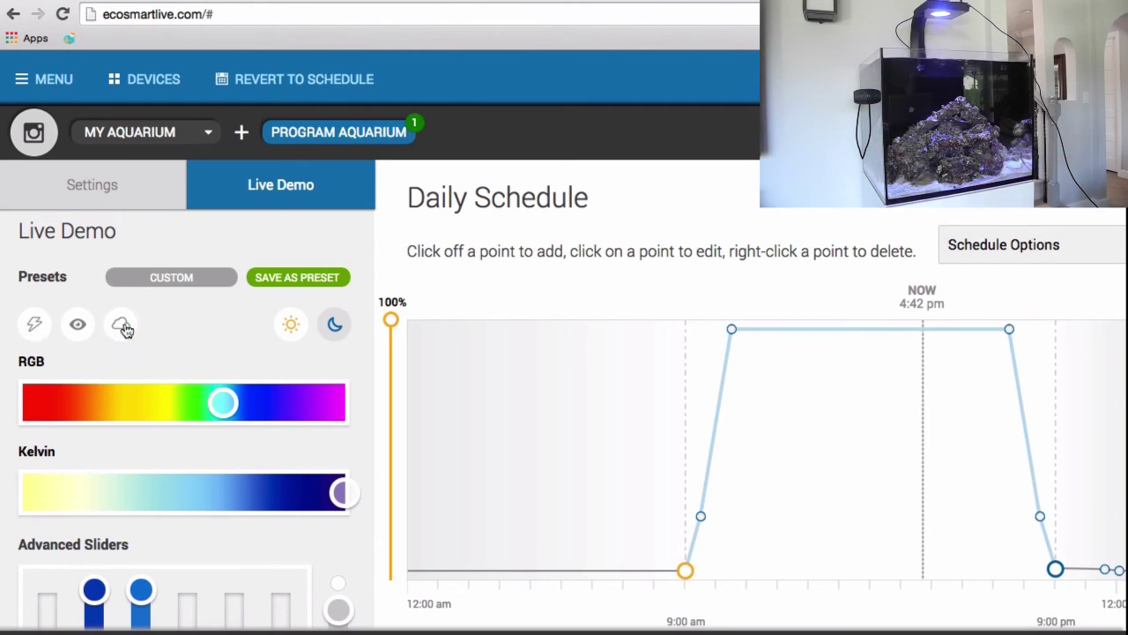
Shift the Live Demo's RGB color to Yellow and on to Green
right_click(220, 404)
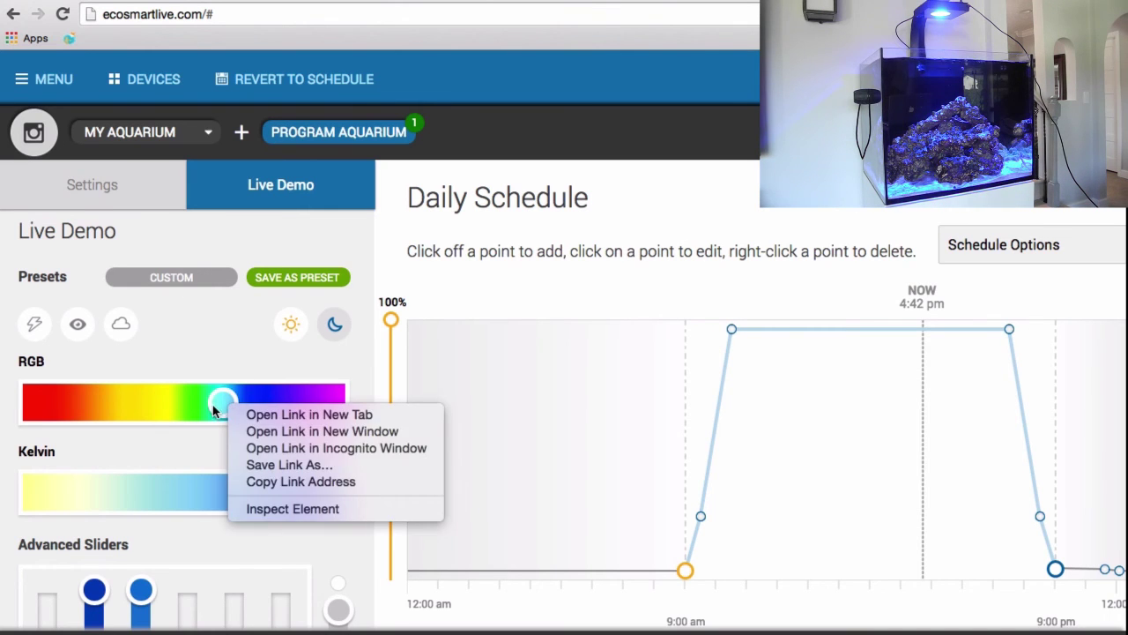
click(221, 405)
drag(220, 404, 176, 411)
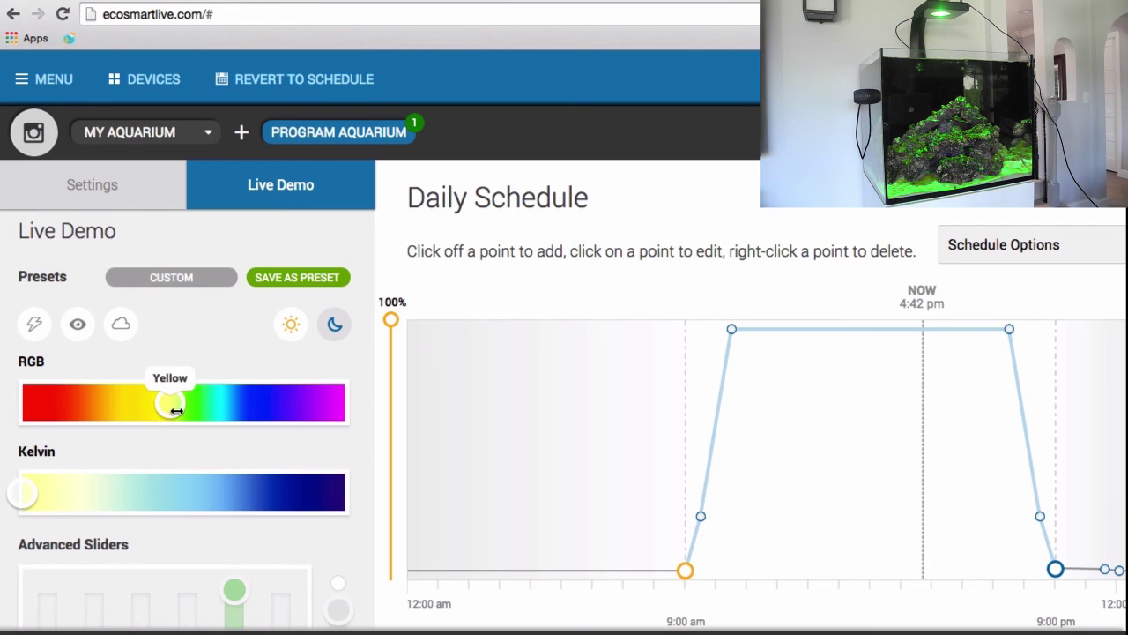
scroll(179, 435, down, 2)
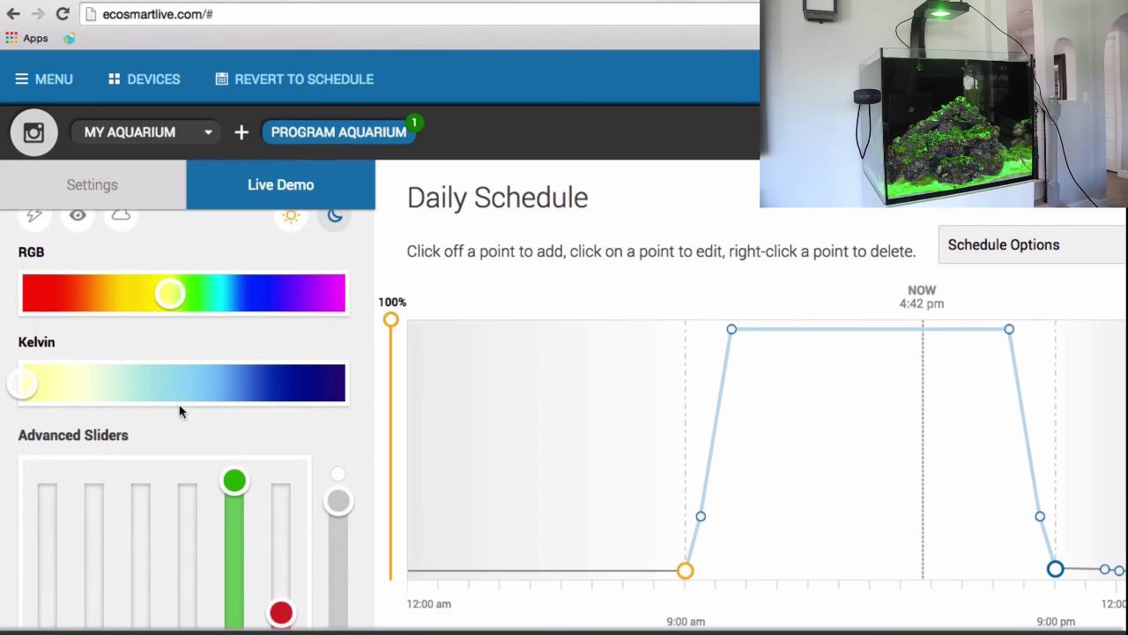
mouse_move(170, 293)
mouse_down()
mouse_move(323, 292)
mouse_move(96, 294)
mouse_move(288, 293)
mouse_move(189, 294)
mouse_up()
scroll(244, 348, up, 1)
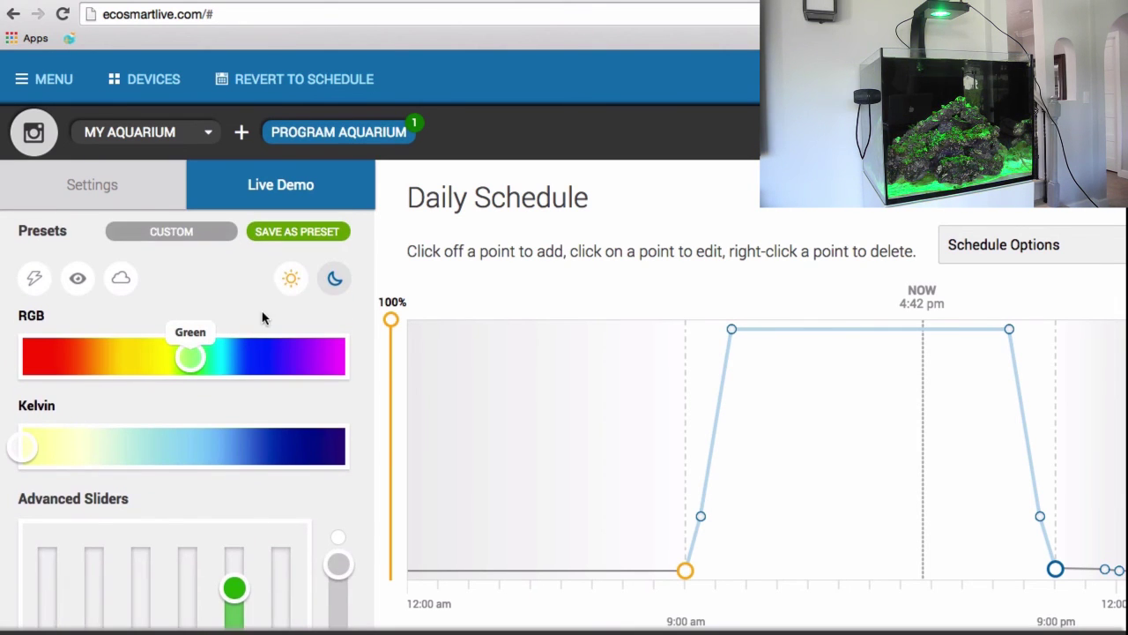
Switch the Live Demo to the sun-marked lighting mode and set its RGB color to Indigo
click(291, 280)
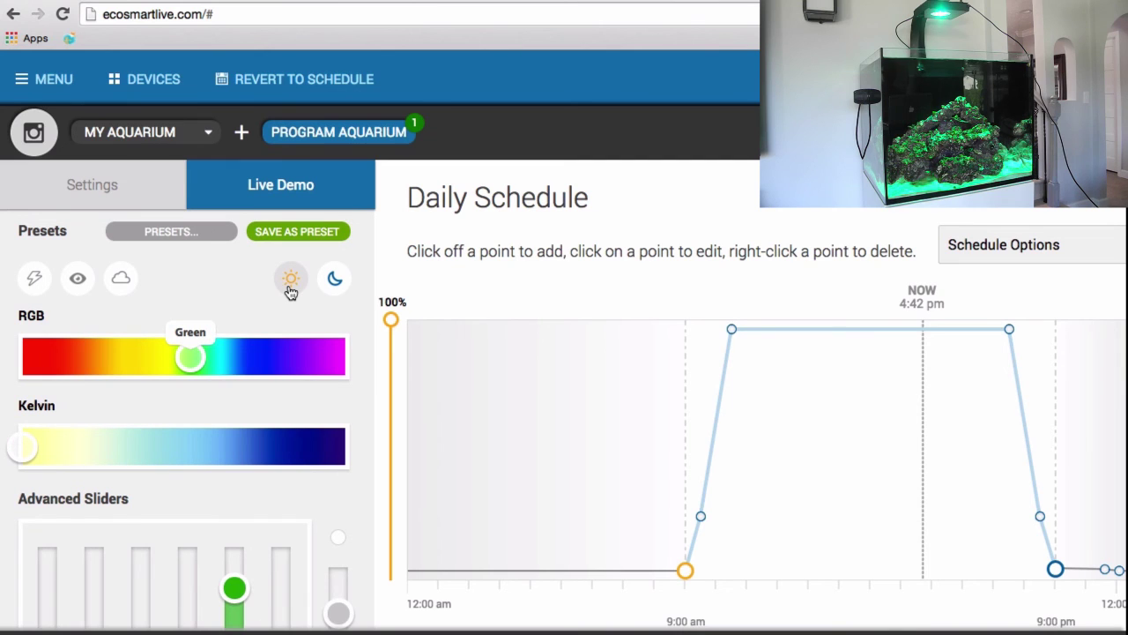
click(310, 368)
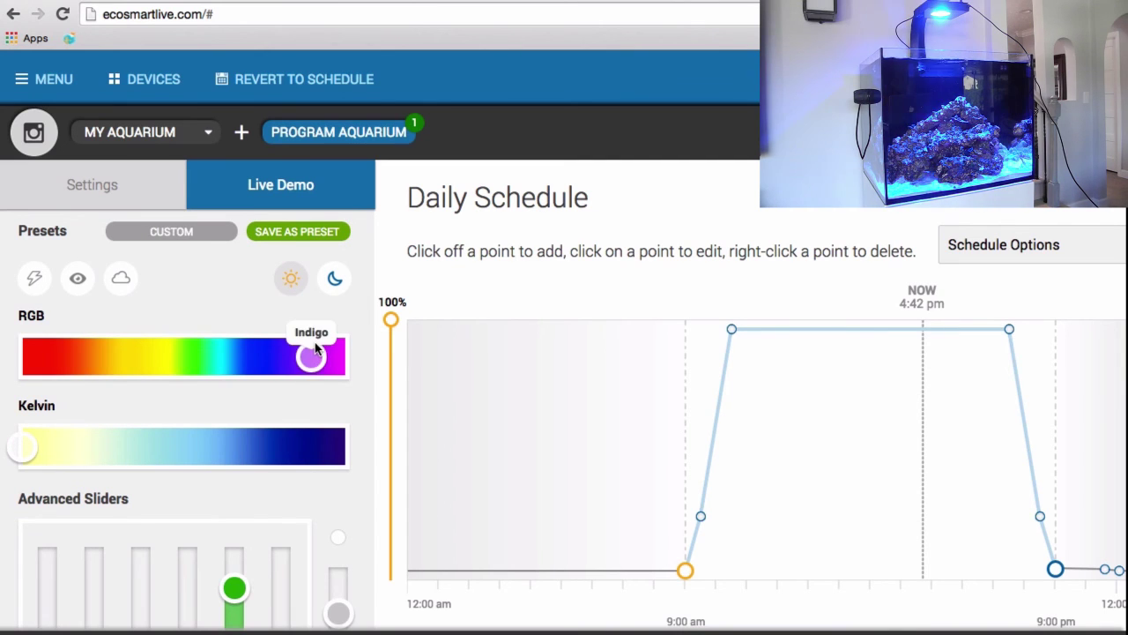
right_click(268, 349)
click(277, 451)
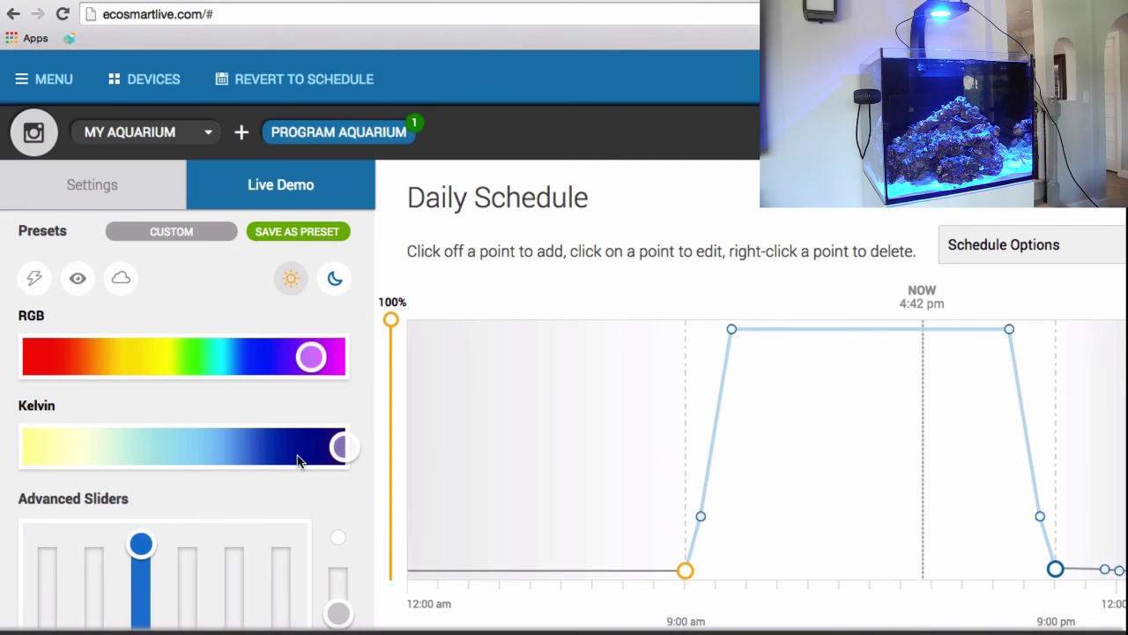